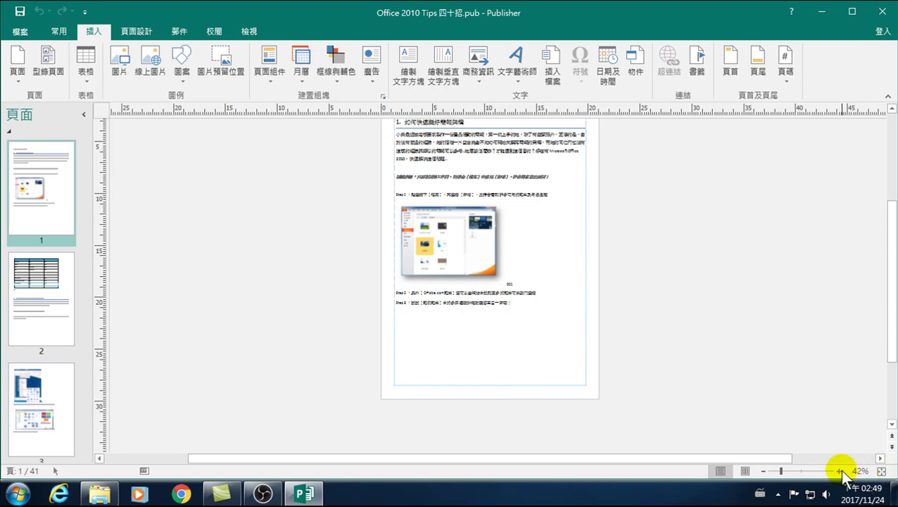
Step: Show page 1 (成功簡報關鍵篇) of Office 2010 Tips 四十招.pub at 90% zoom
left_click(42, 170)
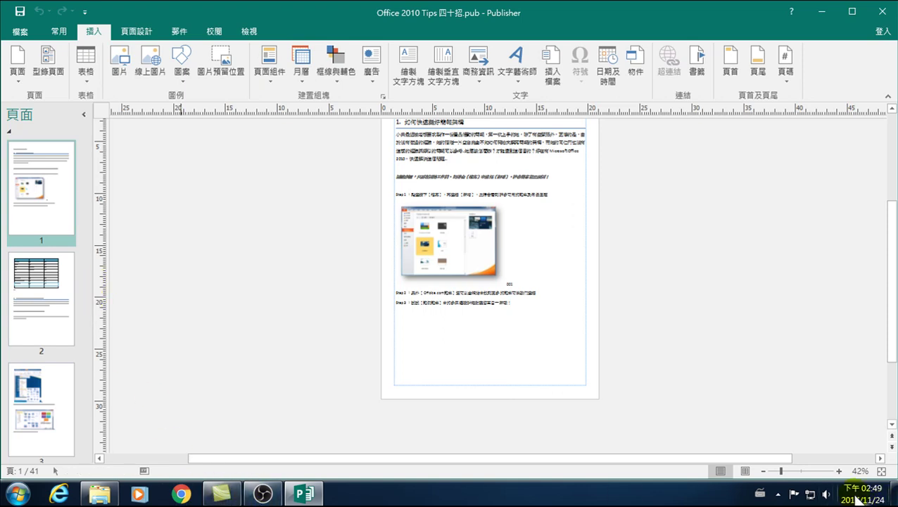
left_click(838, 471)
left_click(838, 471)
left_click(838, 471)
left_click(839, 471)
left_click(838, 471)
scroll(490, 322, "up", 2)
scroll(489, 323, "up", 5)
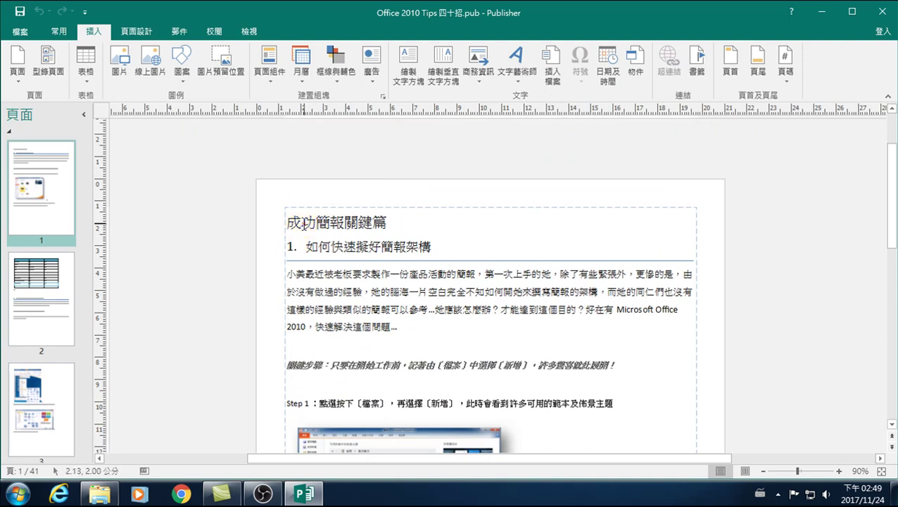
left_click(303, 223)
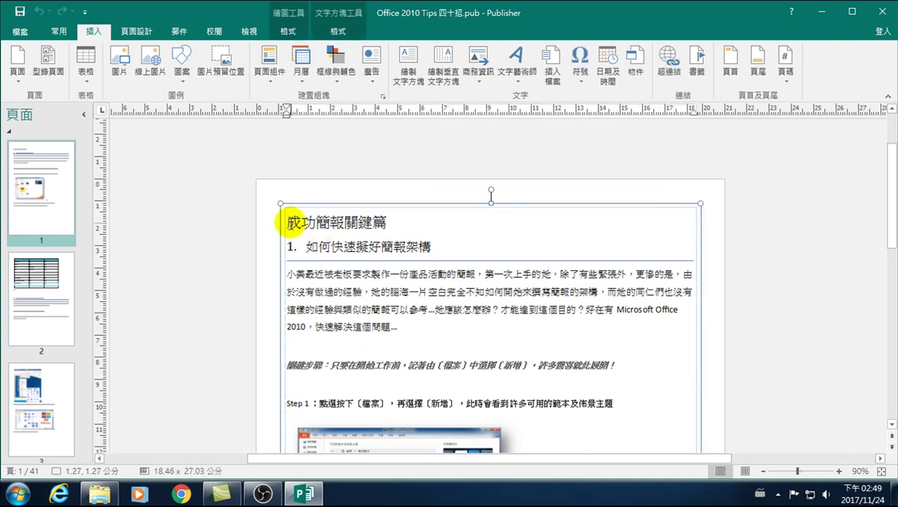
left_click_drag(287, 223, 399, 224)
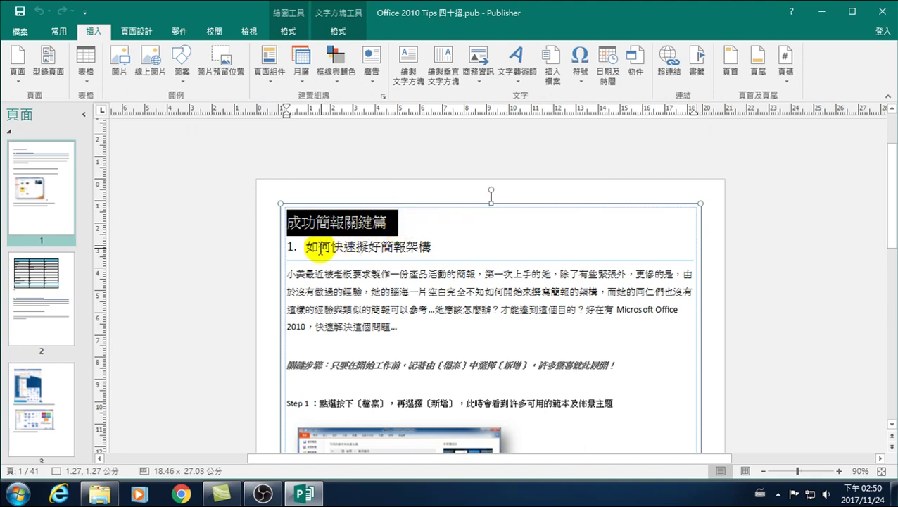
left_click_drag(307, 246, 428, 243)
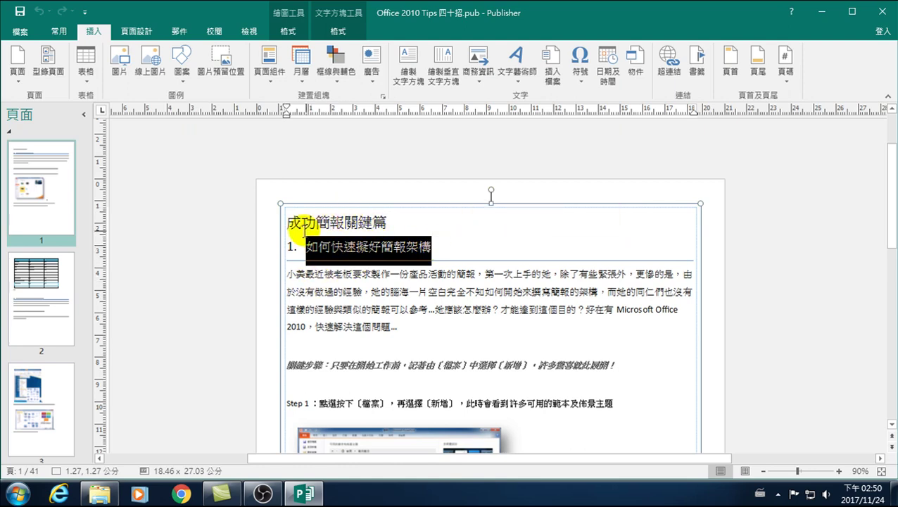
mouse_move(288, 274)
left_mouse_down()
mouse_move(391, 409)
mouse_move(398, 366)
left_mouse_up()
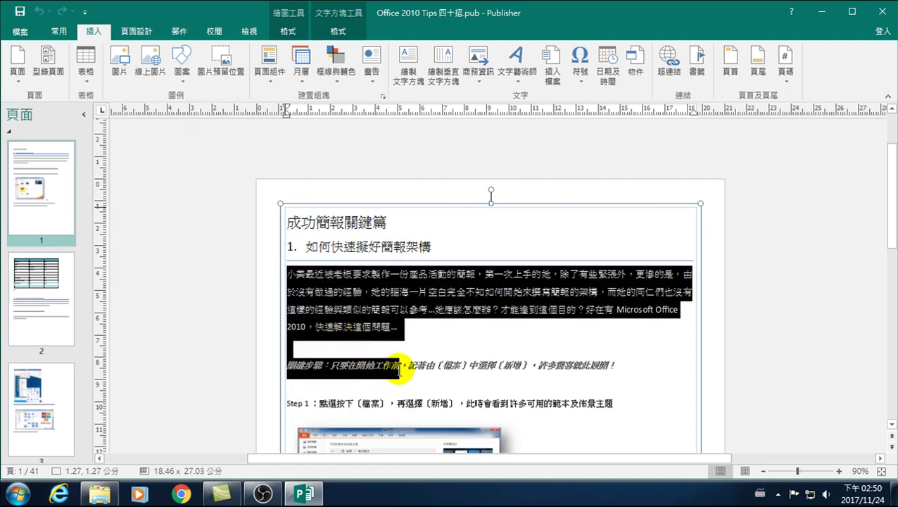
scroll(389, 361, "down", 1)
scroll(394, 348, "down", 2)
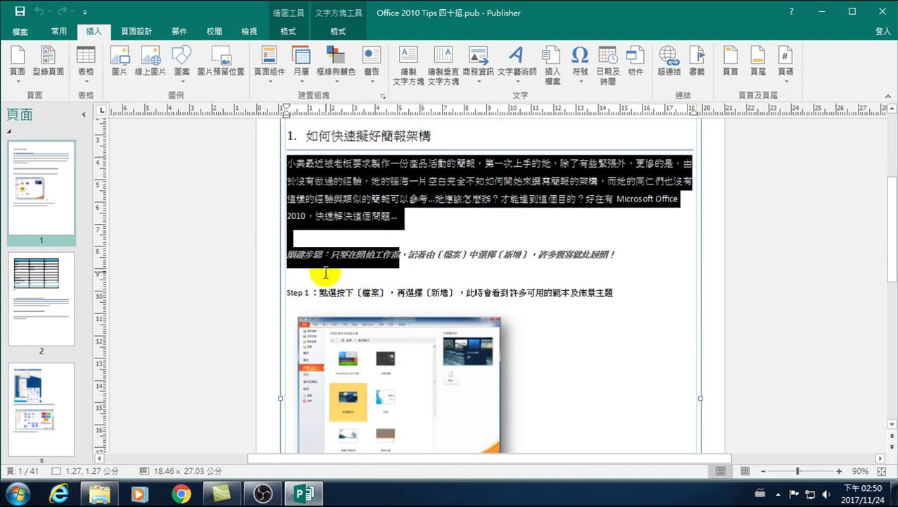
left_click(390, 345)
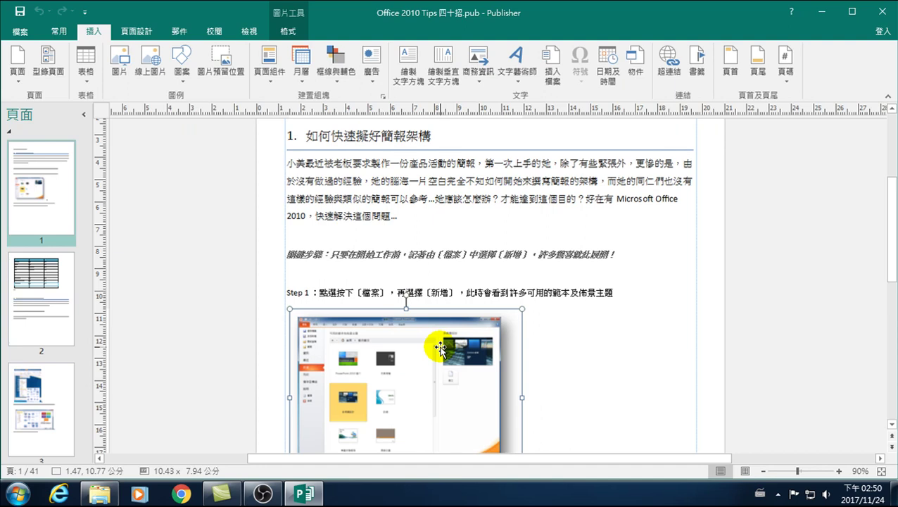
Step: Check the Step 1 screenshot's Wrap Text settings, then delete the screenshot so Steps 2 and 3 move up
scroll(465, 359, "down", 2)
mouse_move(430, 319)
left_mouse_down()
mouse_move(593, 298)
mouse_move(584, 296)
left_mouse_up()
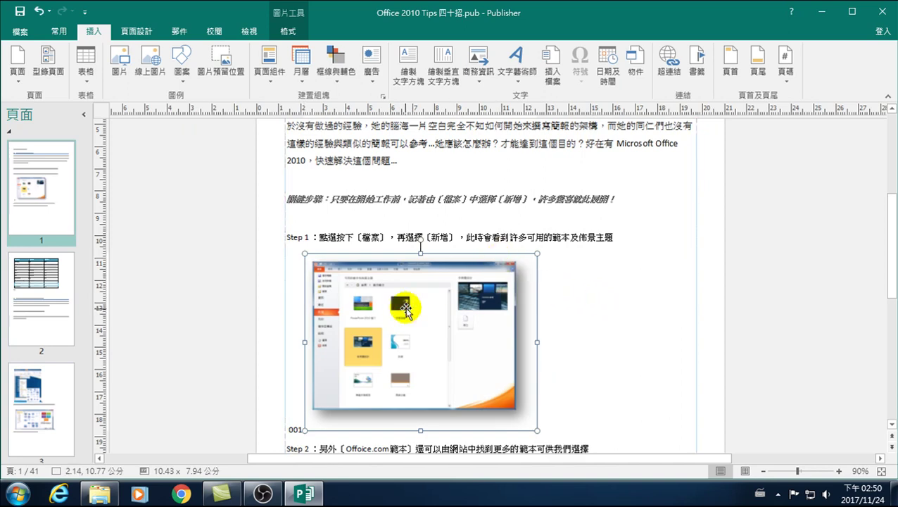
right_click(406, 309)
left_click(454, 344)
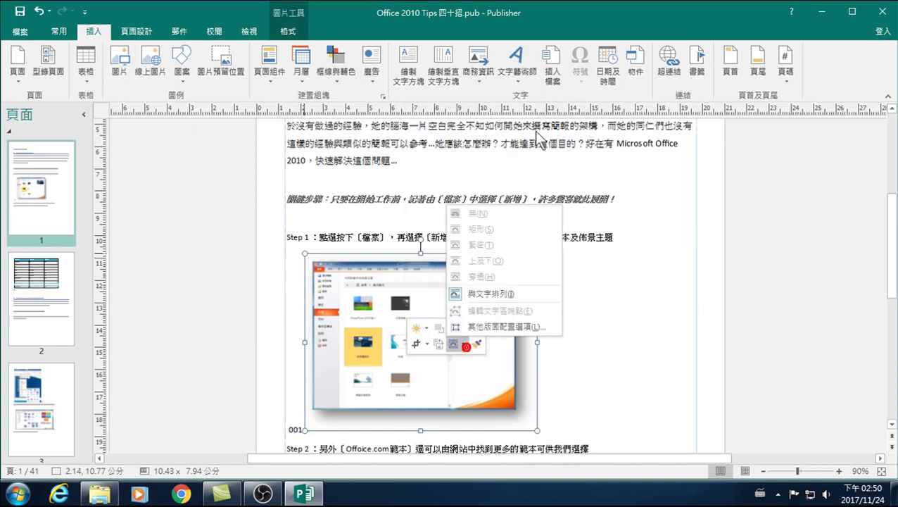
left_click(400, 313)
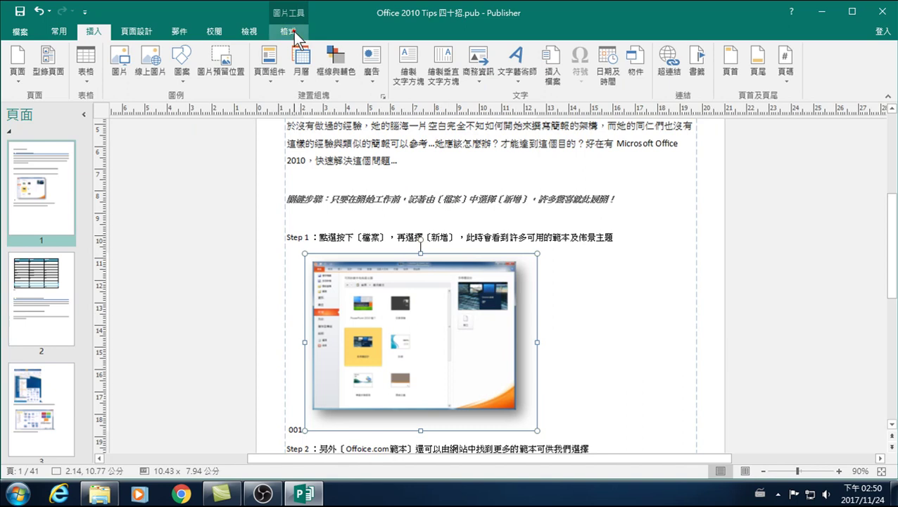
left_click(293, 34)
left_click(501, 70)
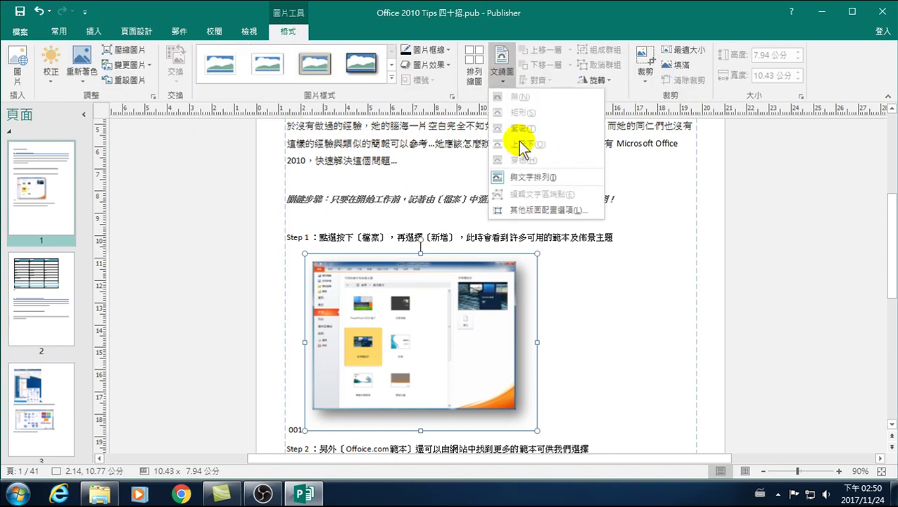
left_click(421, 318)
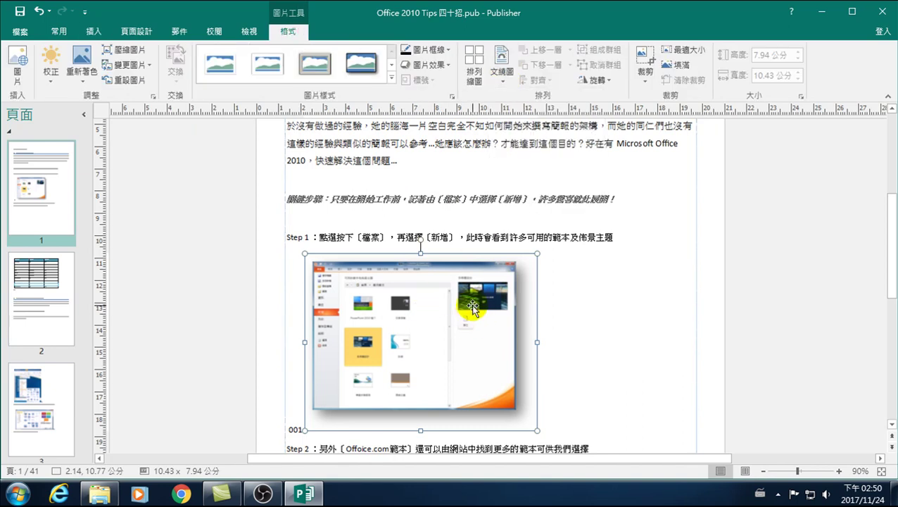
key("Delete")
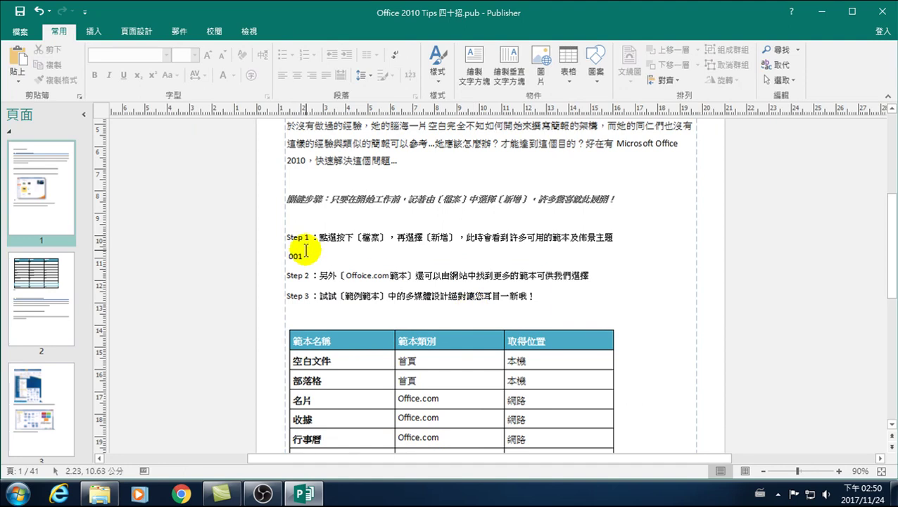
Step: Paste the Step 1 screenshot back just before caption 001
scroll(350, 201, "up", 1)
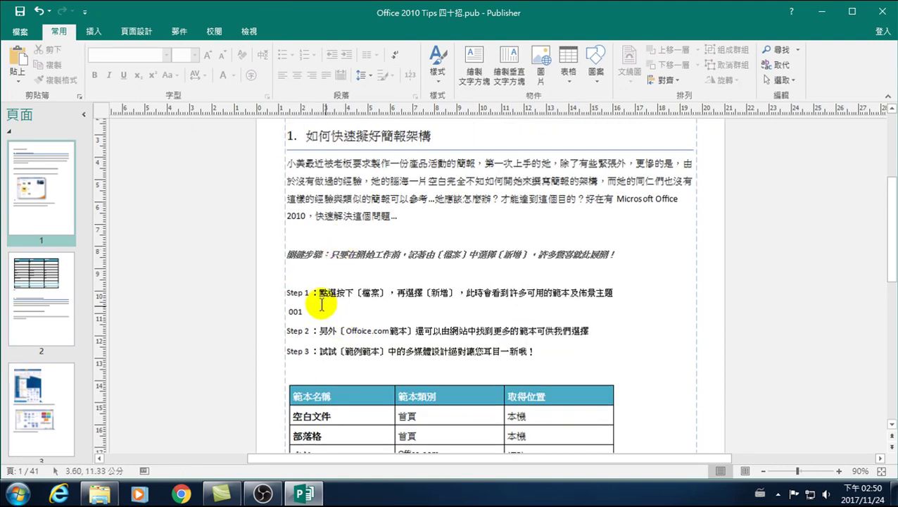
left_click(307, 311)
left_click(286, 311)
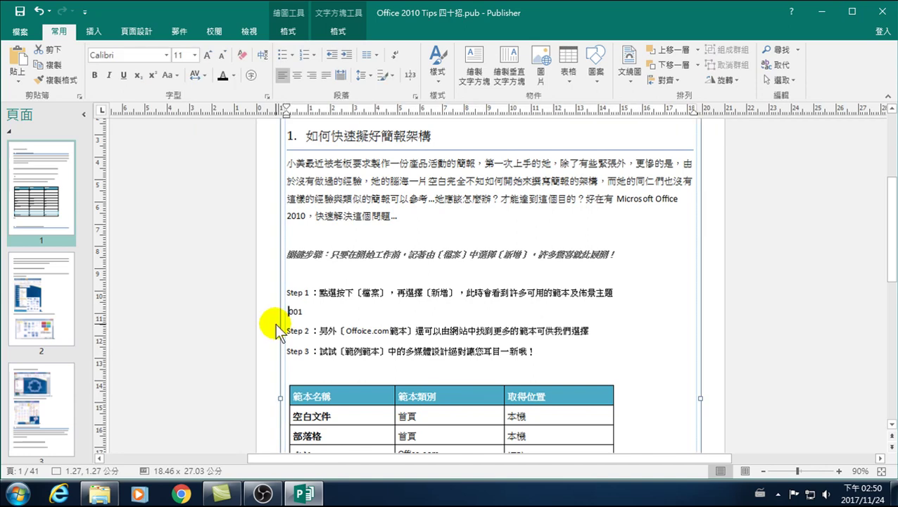
key("ctrl+v")
Step: Float the screenshot right of the Step 1 text and push Step 2 below it
mouse_move(415, 362)
left_mouse_down()
mouse_move(513, 316)
mouse_move(590, 326)
left_mouse_up()
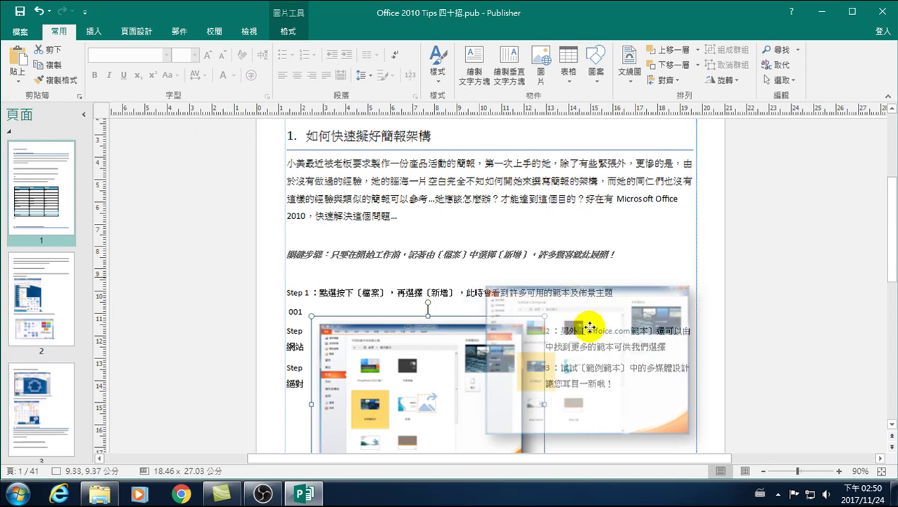
left_click_drag(589, 326, 590, 325)
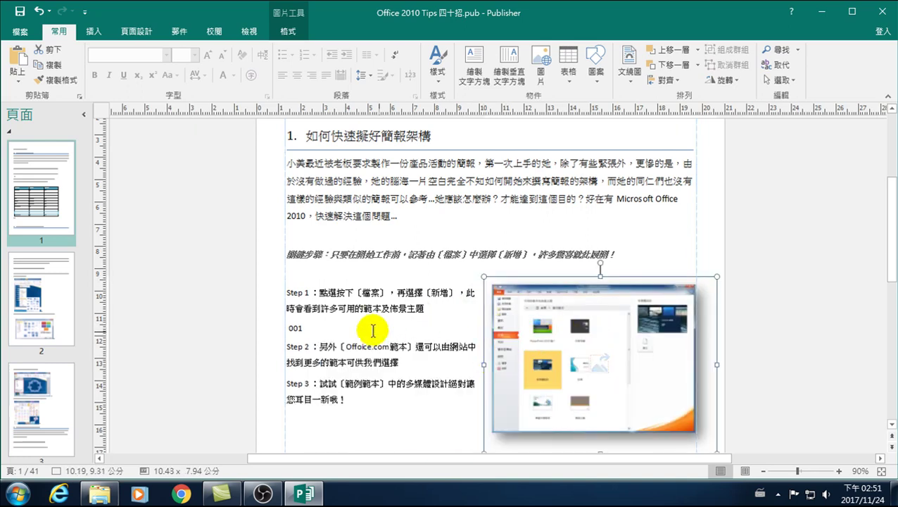
left_click(312, 330)
key("Return")
key("Return")
key("Return")
key("Return")
key("Return")
key("Return")
Step: Check the bottom of page 1's text, then show page 2's template table with caption 002
scroll(395, 304, "down", 3)
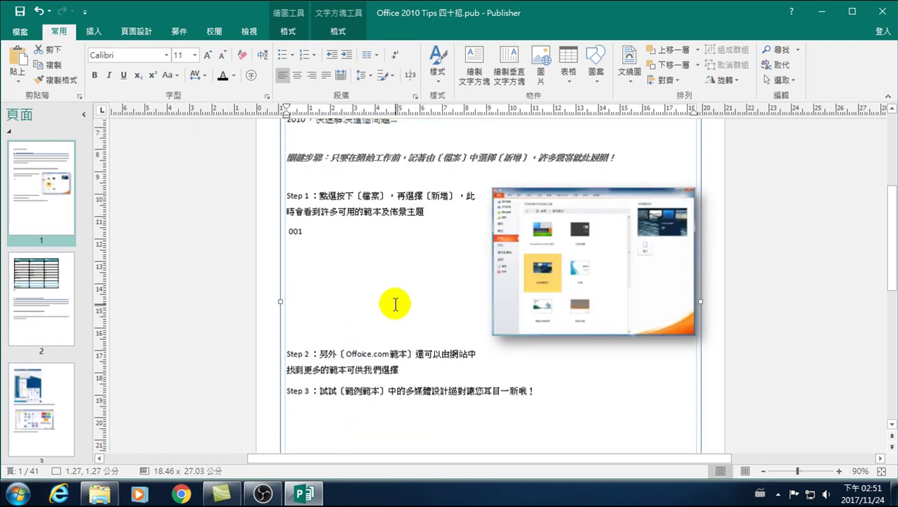
scroll(544, 305, "down", 2)
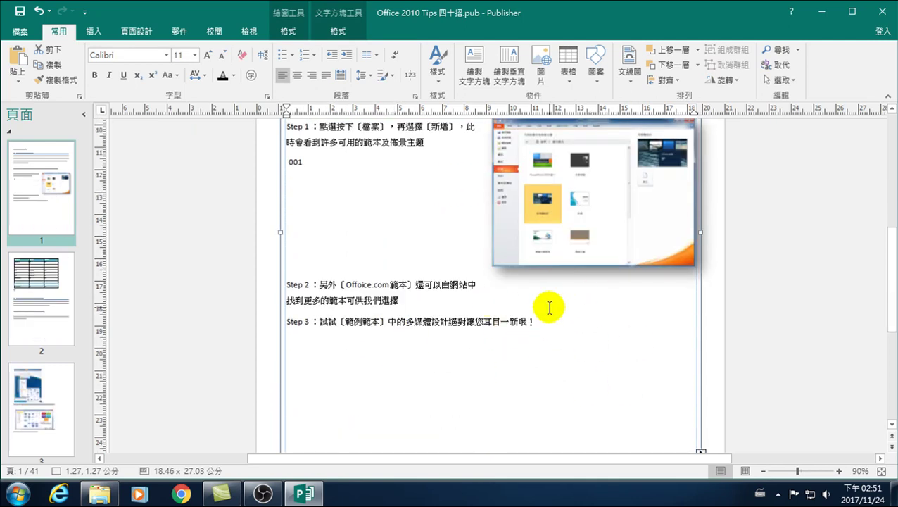
scroll(361, 377, "down", 2)
scroll(375, 392, "down", 3)
scroll(380, 352, "up", 3)
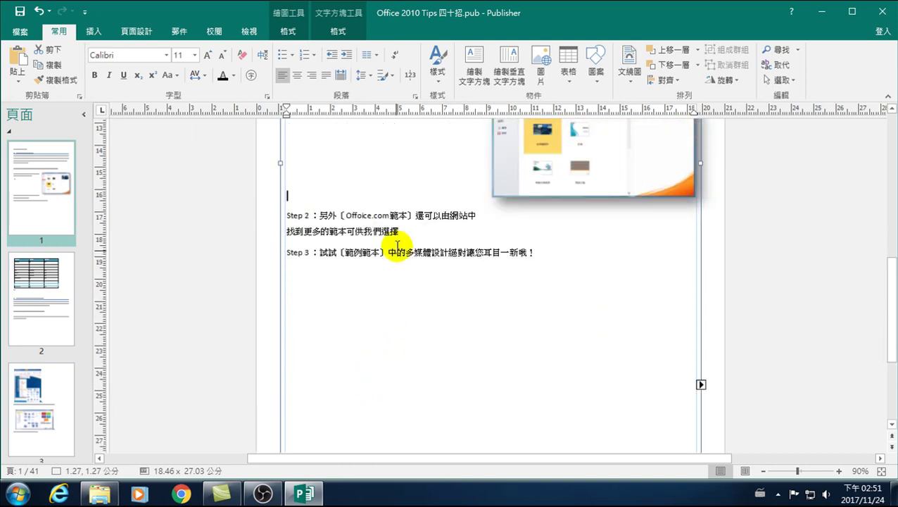
scroll(405, 373, "down", 3)
scroll(409, 412, "down", 3)
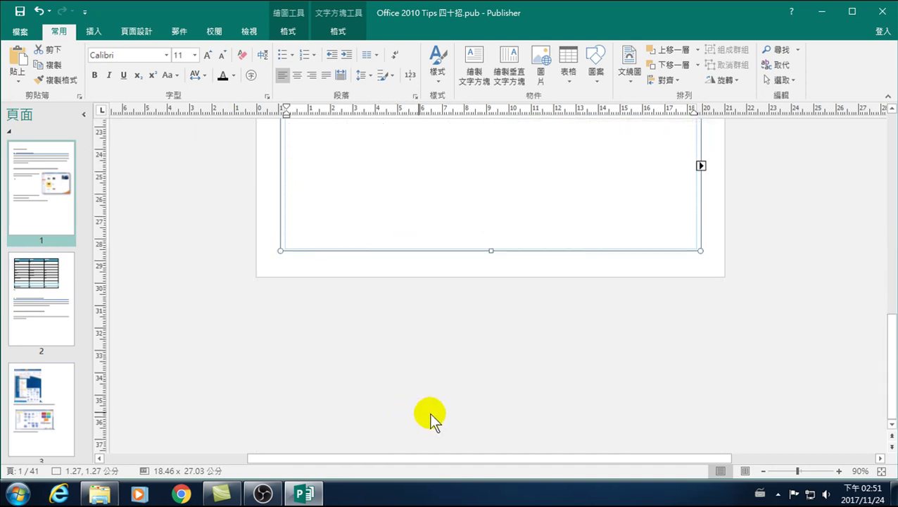
scroll(270, 304, "up", 1)
scroll(349, 198, "up", 2)
scroll(375, 254, "up", 4)
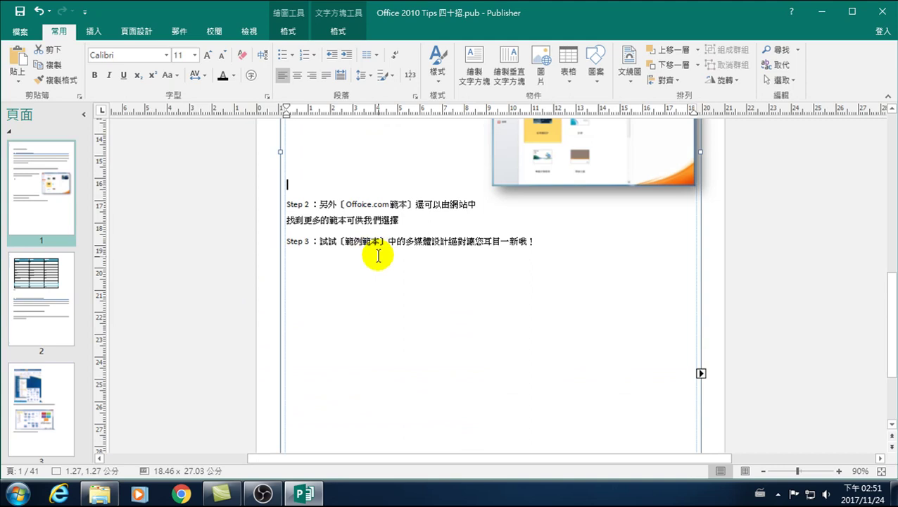
left_click(37, 280)
scroll(354, 259, "up", 1)
scroll(355, 265, "up", 2)
scroll(354, 239, "up", 3)
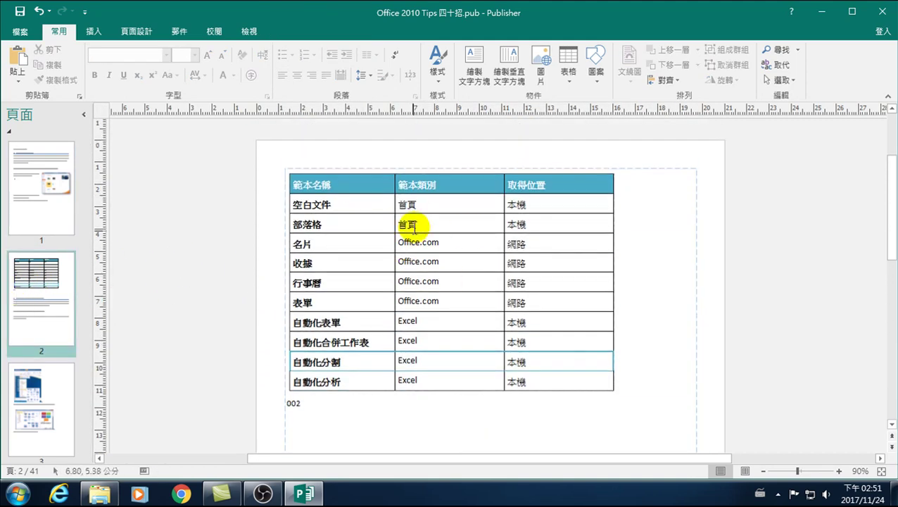
Step: Cut the template table (範本名稱, 範本類別, 取得位置) off page 2
left_click(417, 213)
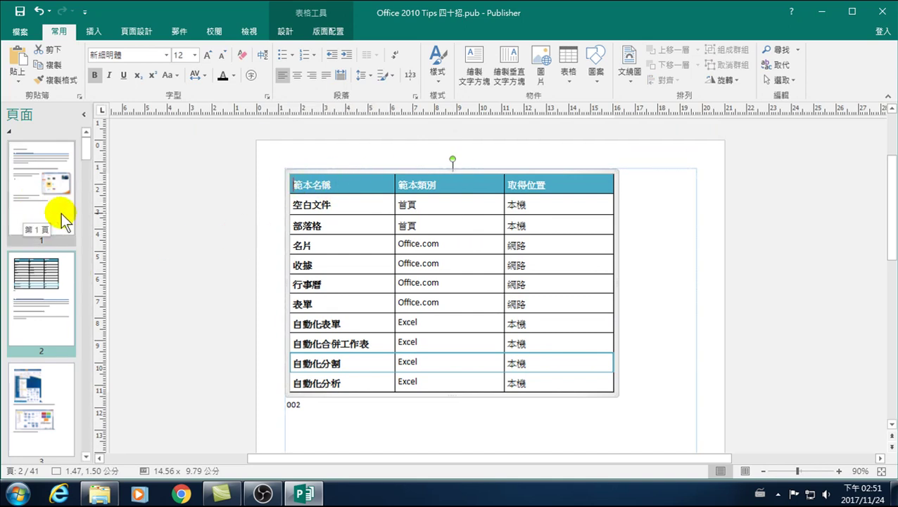
left_click(352, 226)
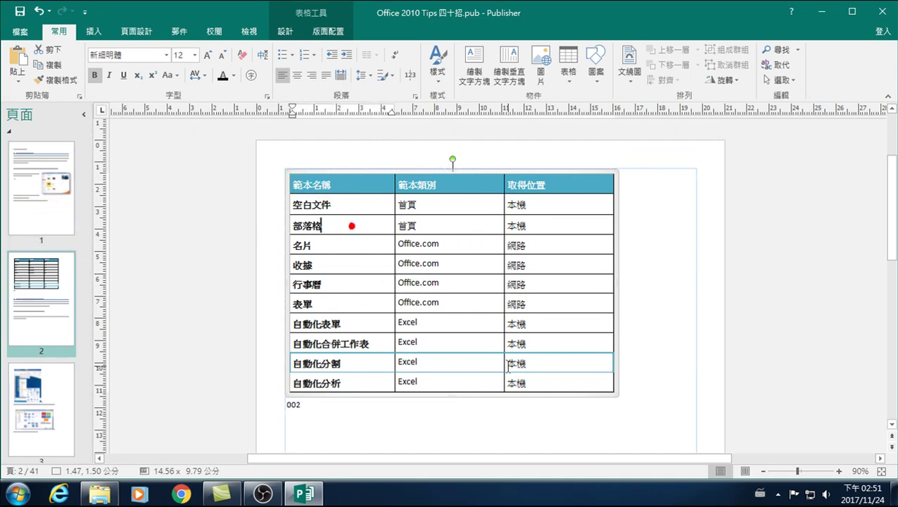
left_click(625, 389)
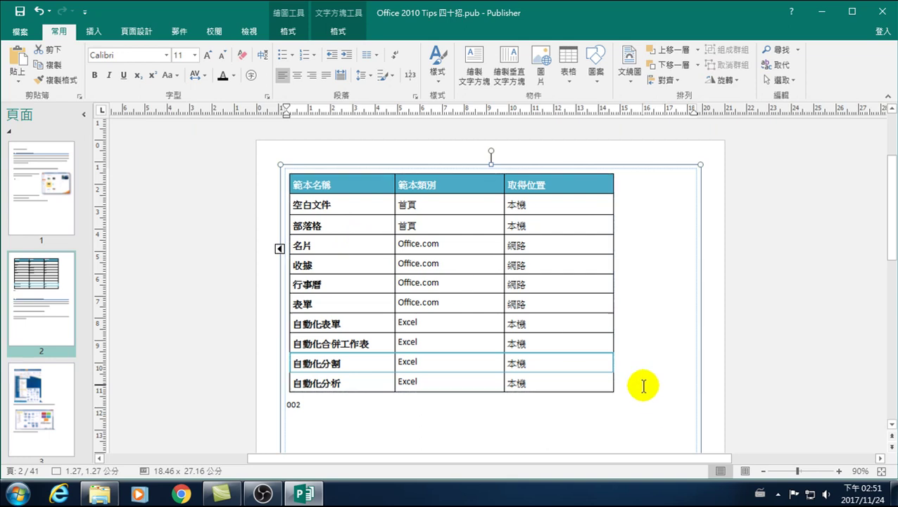
left_click(606, 363)
left_click(354, 186)
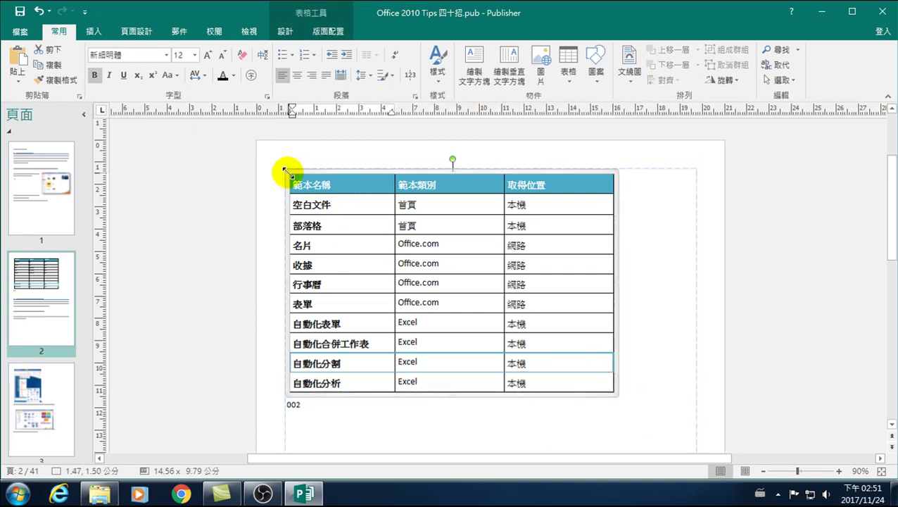
left_click(297, 173)
right_click(297, 174)
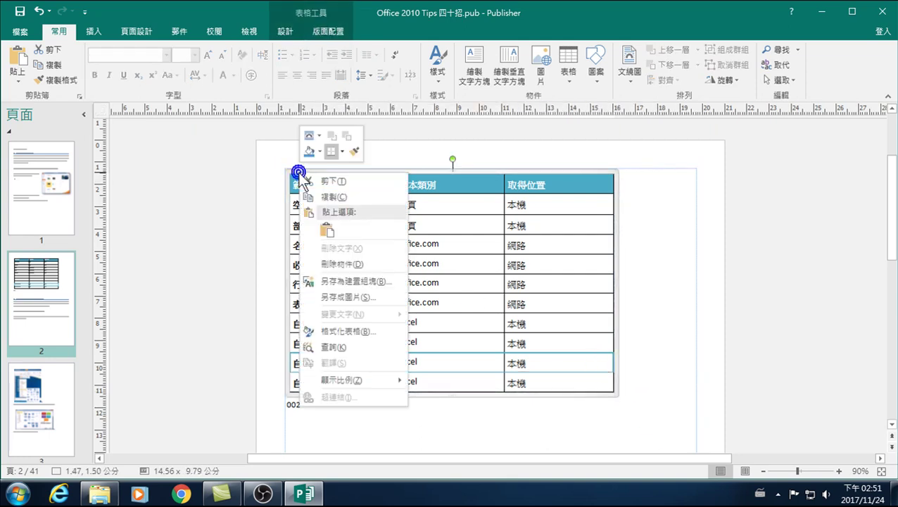
left_click(332, 182)
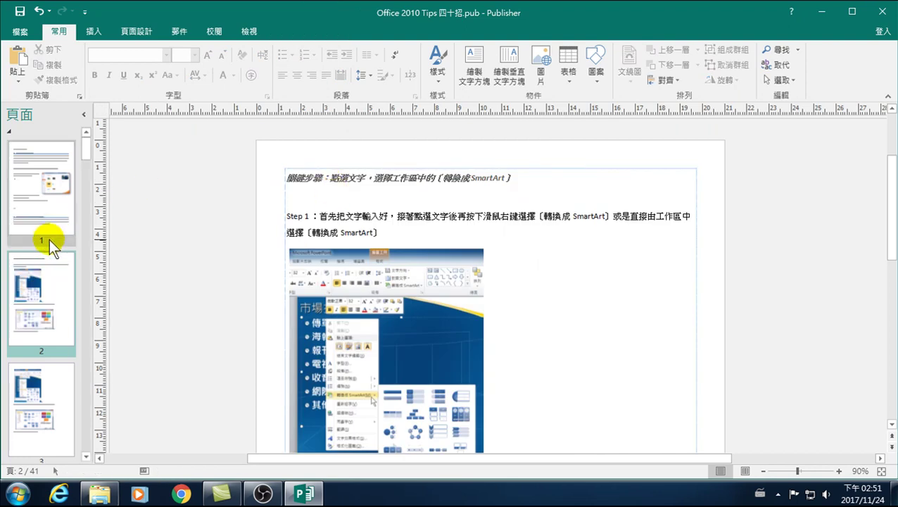
Step: Paste the template table onto page 1 next to the Step 2 text
left_click(40, 219)
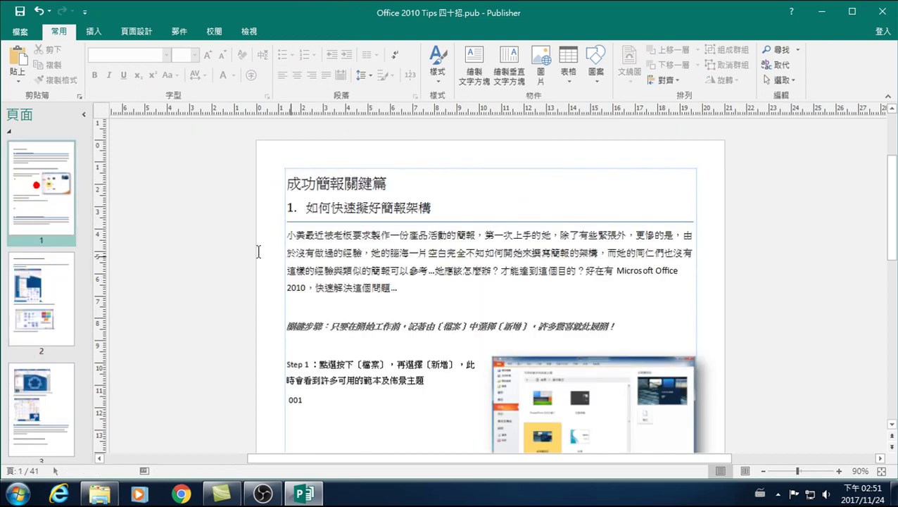
left_click(330, 223)
scroll(407, 400, "down", 10)
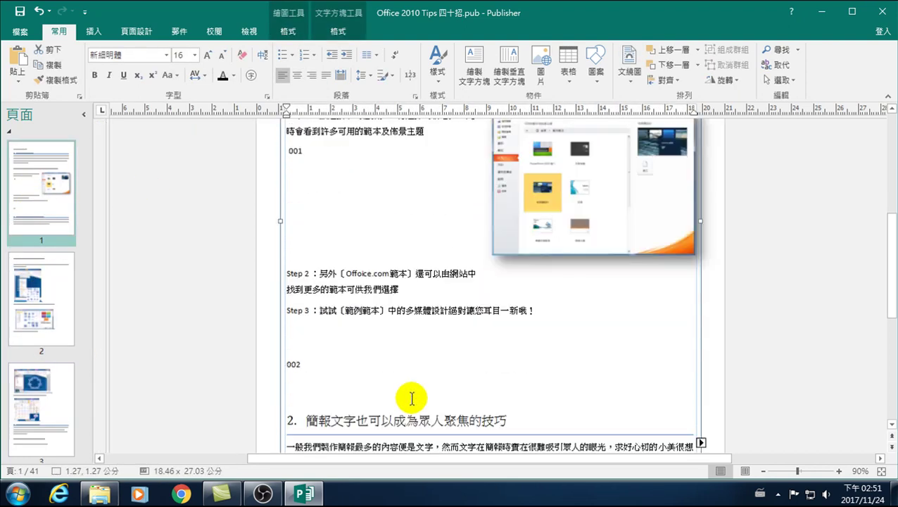
scroll(331, 352, "down", 2)
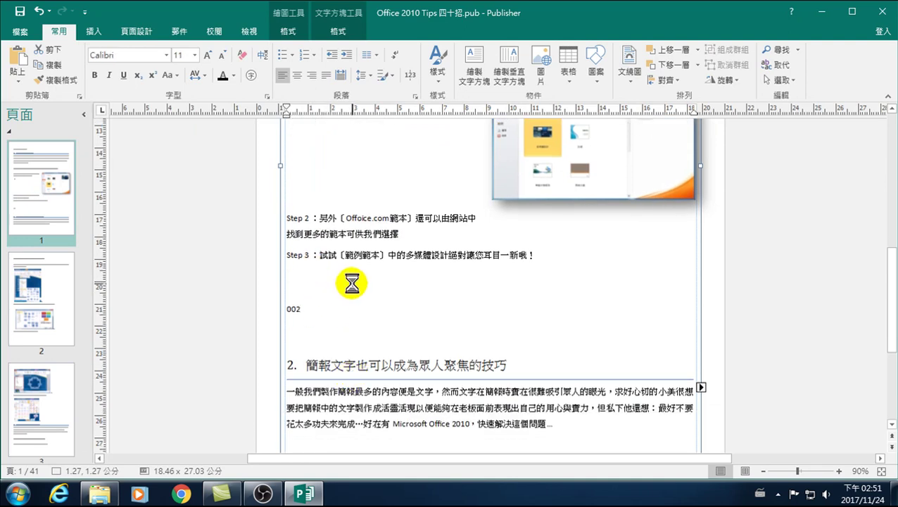
right_click(359, 189)
Step: Place the template table right of Steps 2 and 3, widened leftward and shortened
left_click(323, 166)
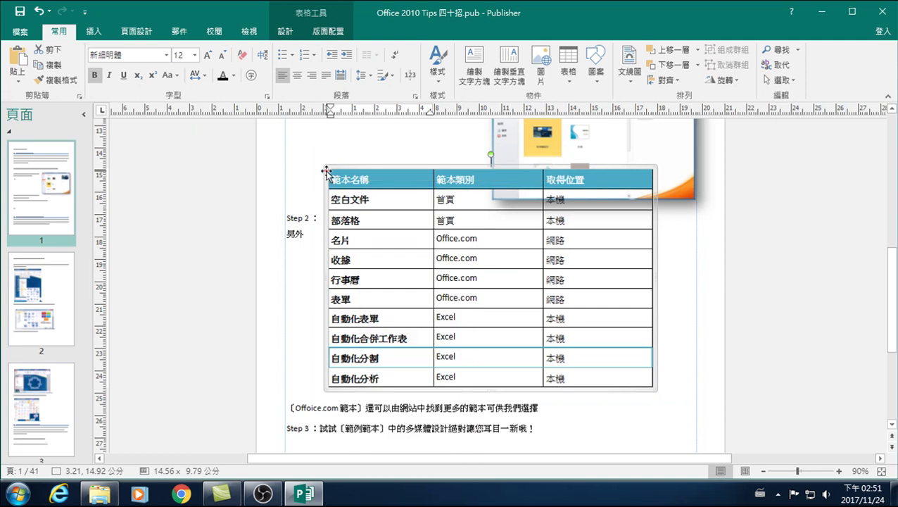
mouse_move(323, 167)
left_mouse_down()
mouse_move(416, 236)
mouse_move(504, 232)
mouse_move(512, 211)
left_mouse_up()
scroll(525, 375, "down", 2)
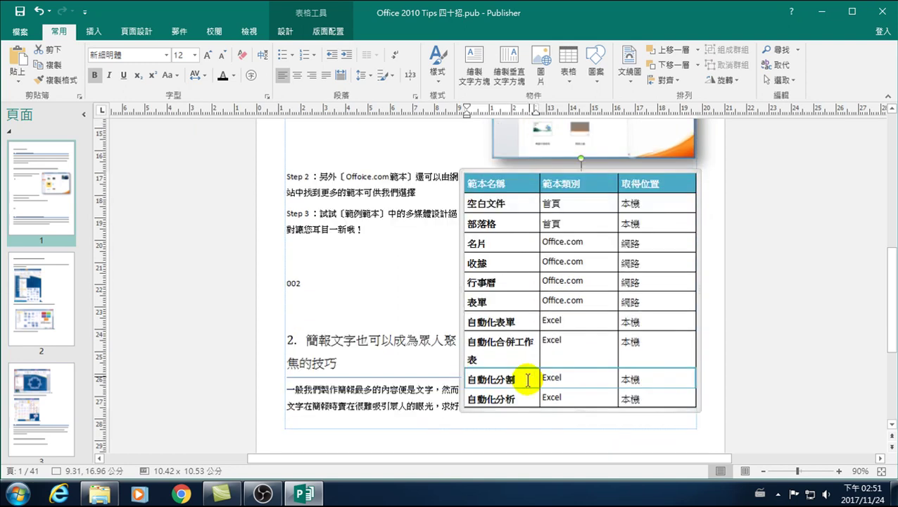
left_click_drag(582, 407, 580, 407)
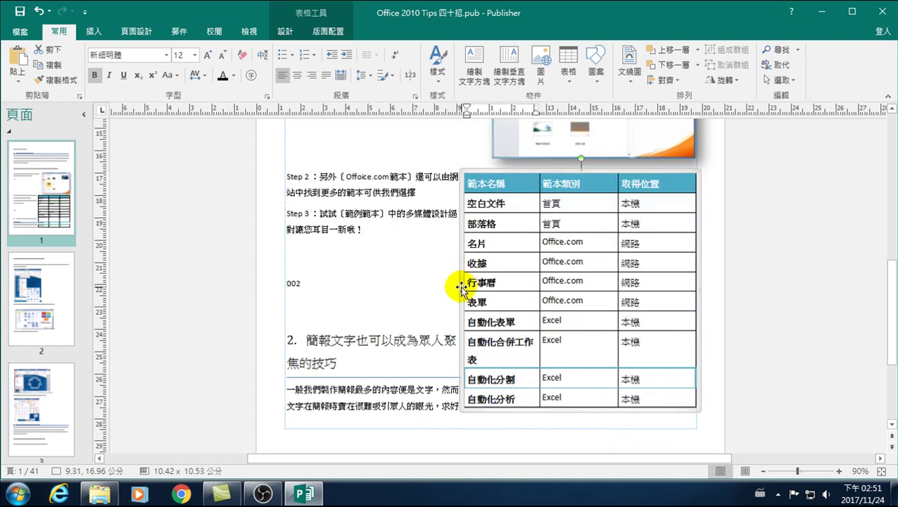
left_click_drag(457, 171, 414, 170)
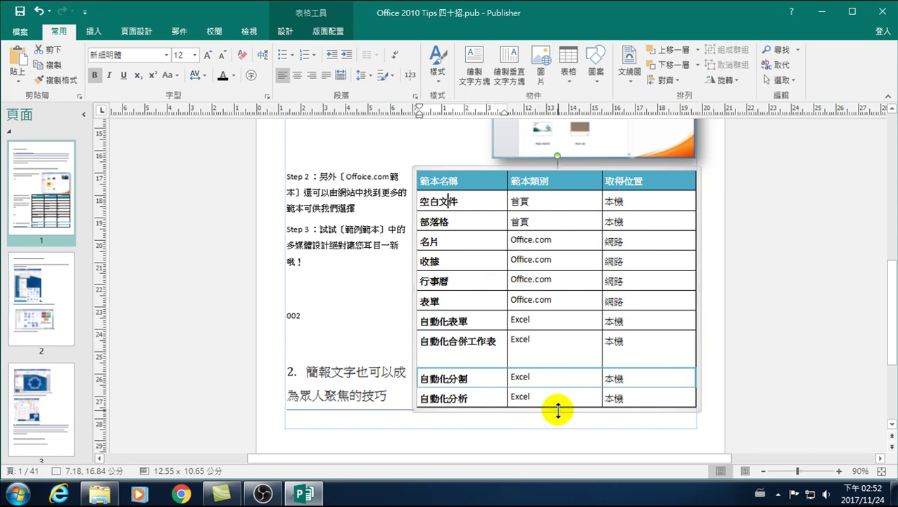
left_click_drag(557, 410, 557, 346)
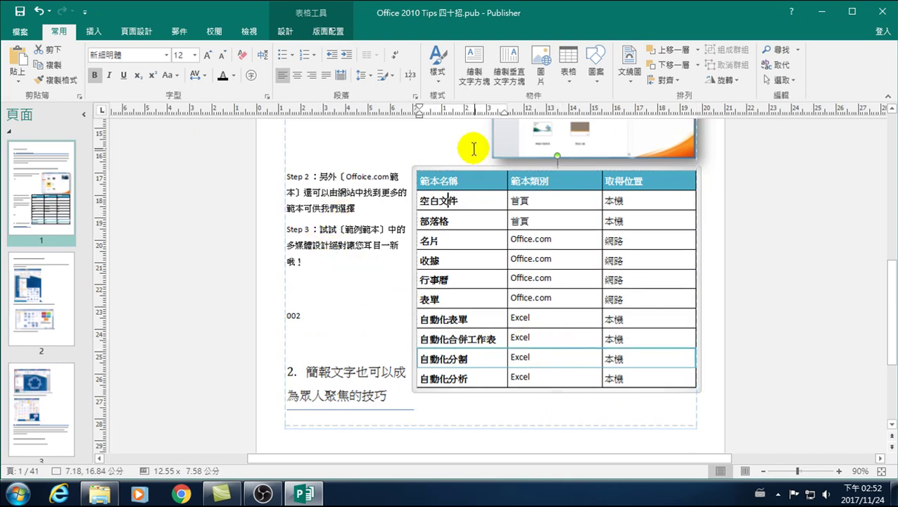
Step: Push heading 2 onto page 2 and follow the text continuing there
left_click(310, 348)
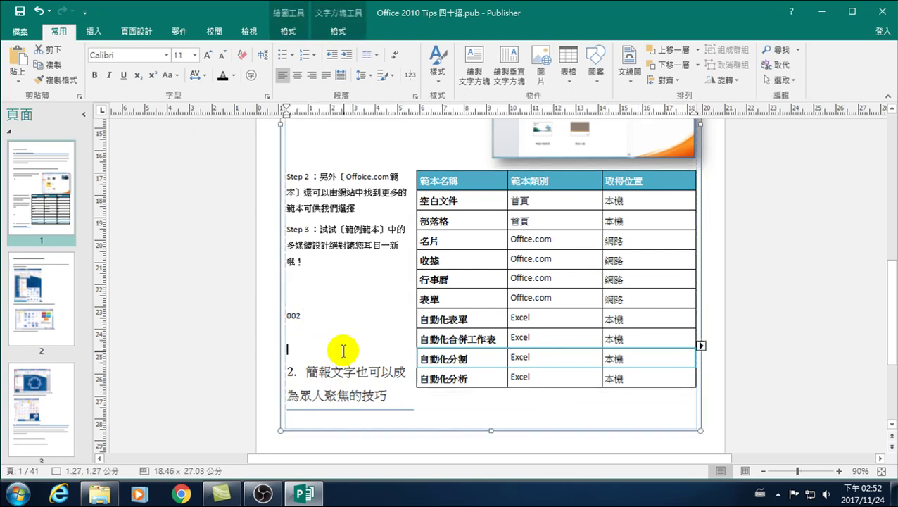
key("Return")
key("Return")
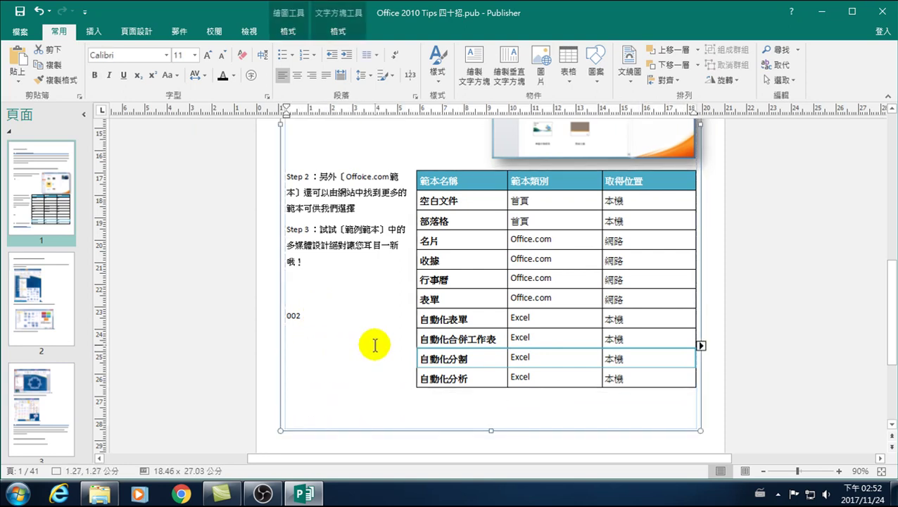
scroll(398, 345, "up", 2)
scroll(423, 347, "down", 3)
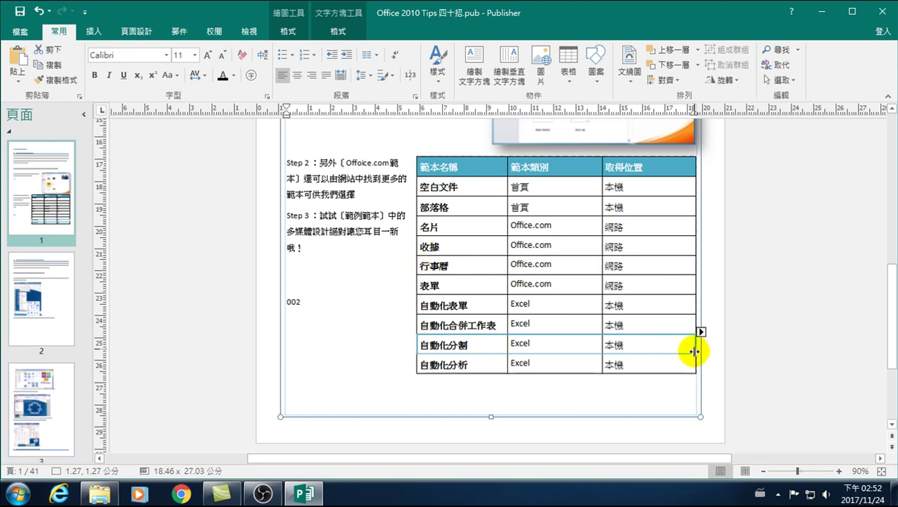
left_click(701, 332)
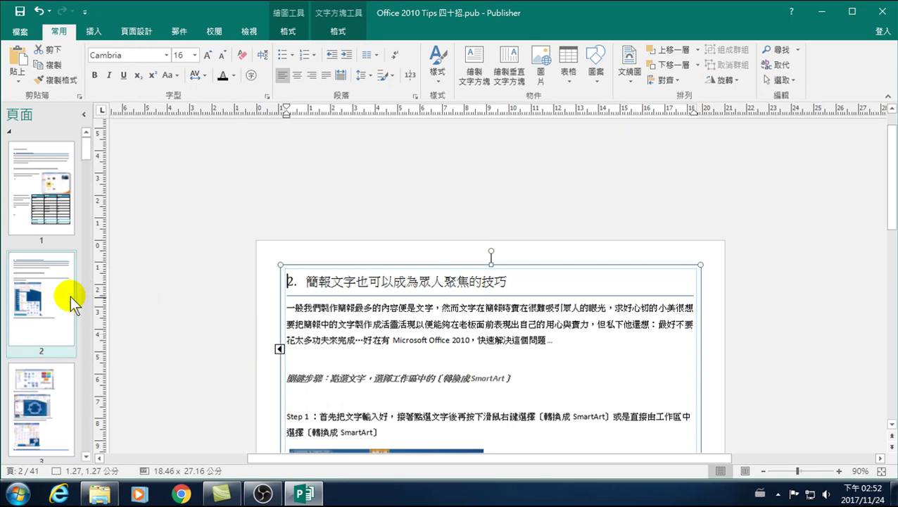
scroll(398, 310, "down", 1)
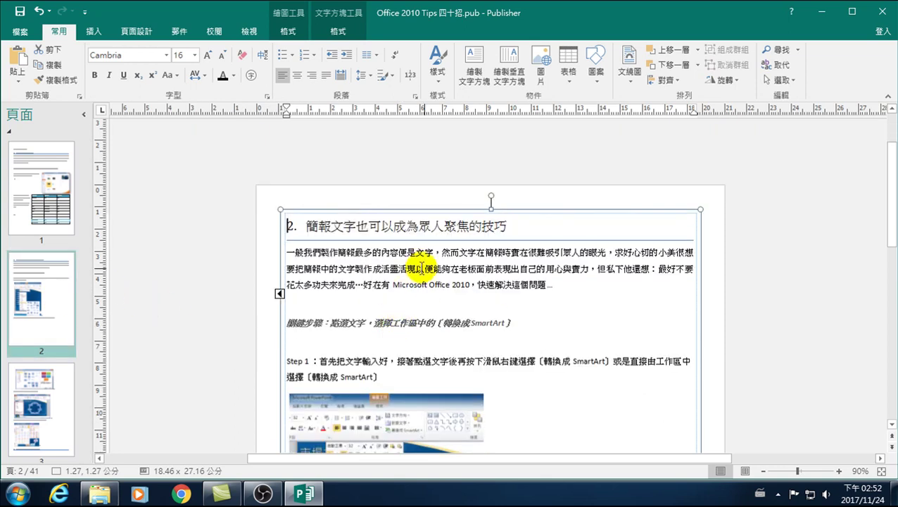
scroll(375, 357, "down", 1)
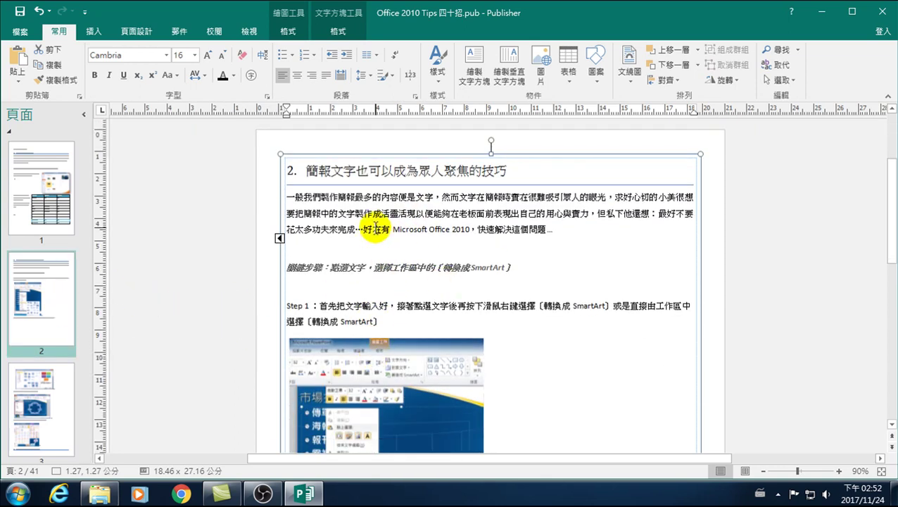
left_click(386, 366)
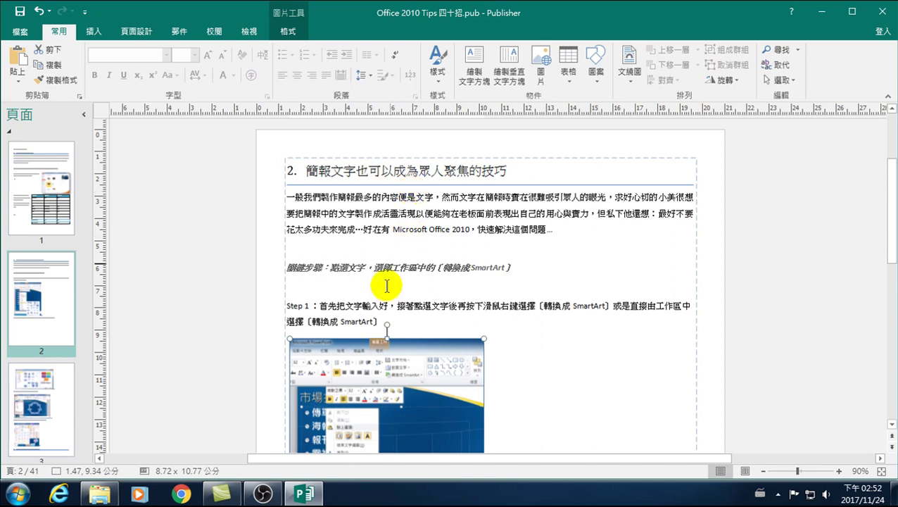
scroll(398, 323, "down", 1)
scroll(380, 321, "down", 1)
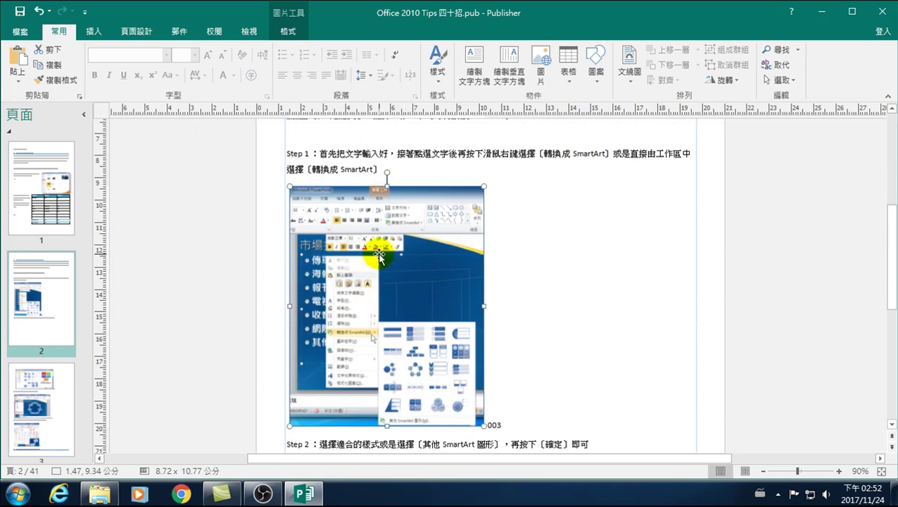
left_click(453, 276)
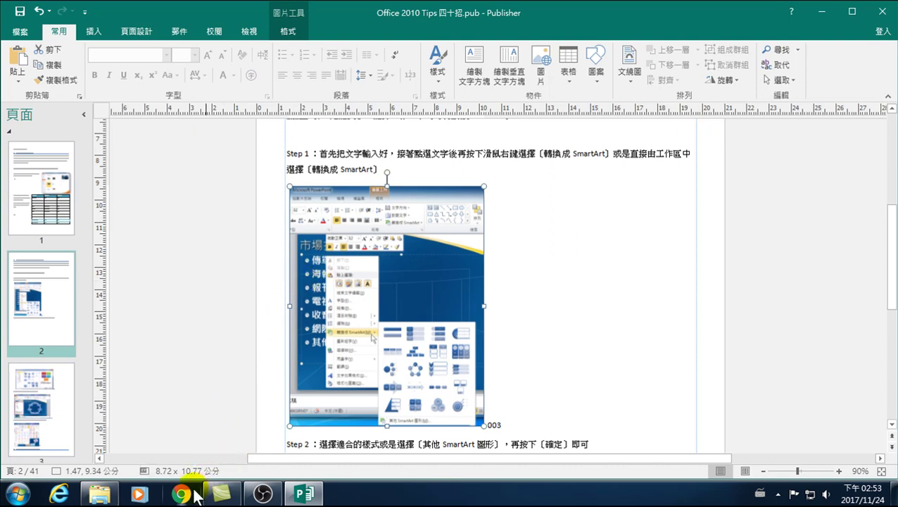
mouse_move(210, 492)
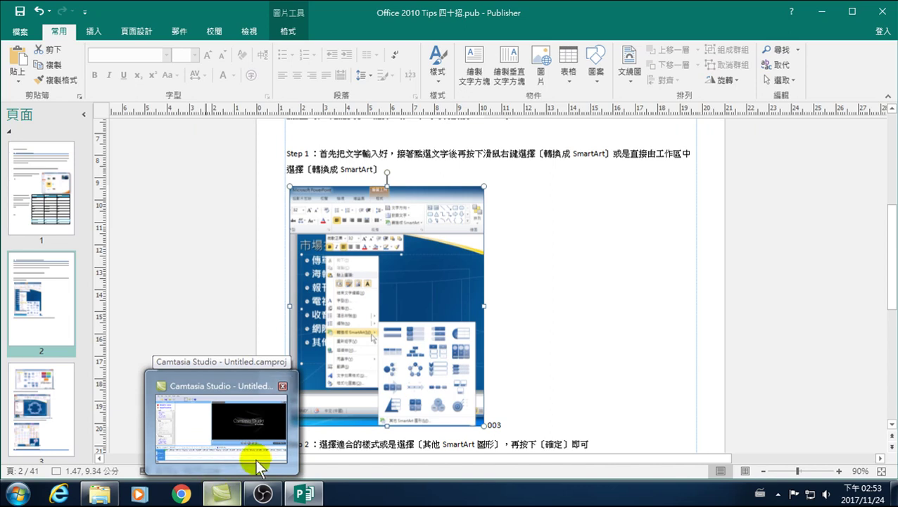
mouse_move(261, 459)
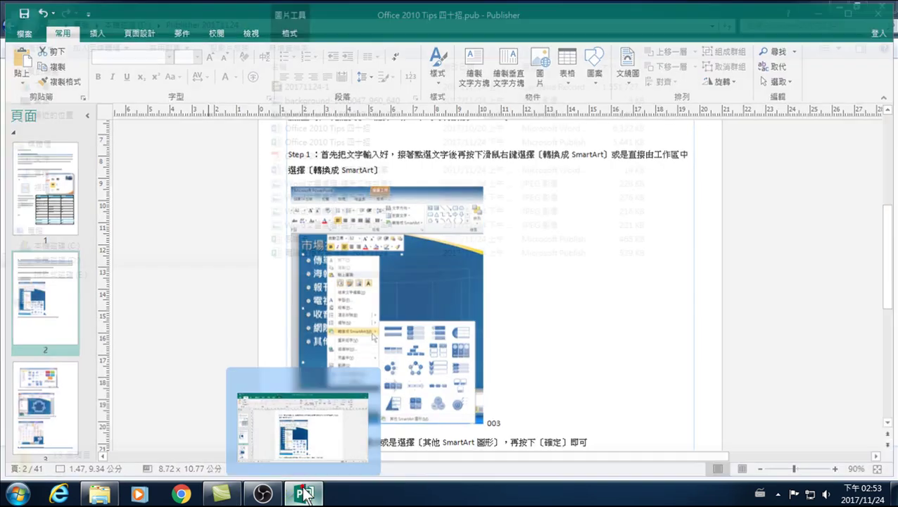
left_click(303, 492)
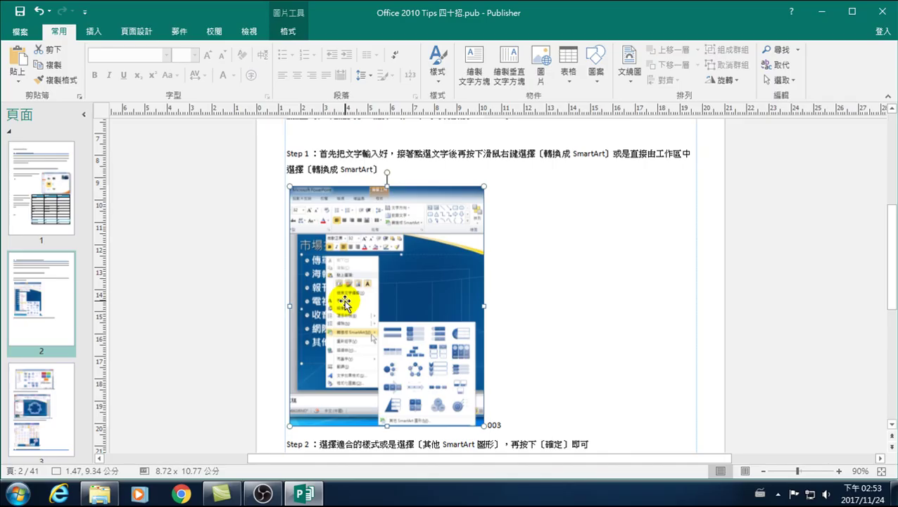
left_click(405, 282)
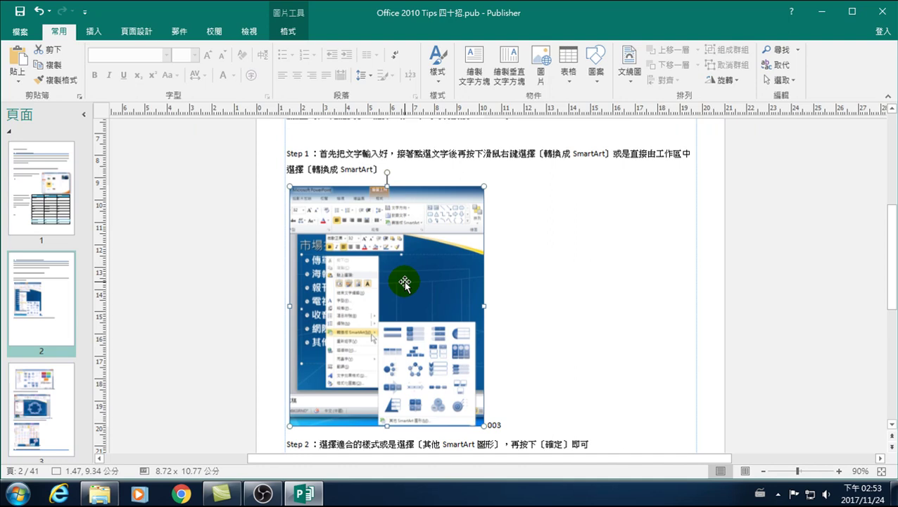
scroll(350, 164, "up", 1)
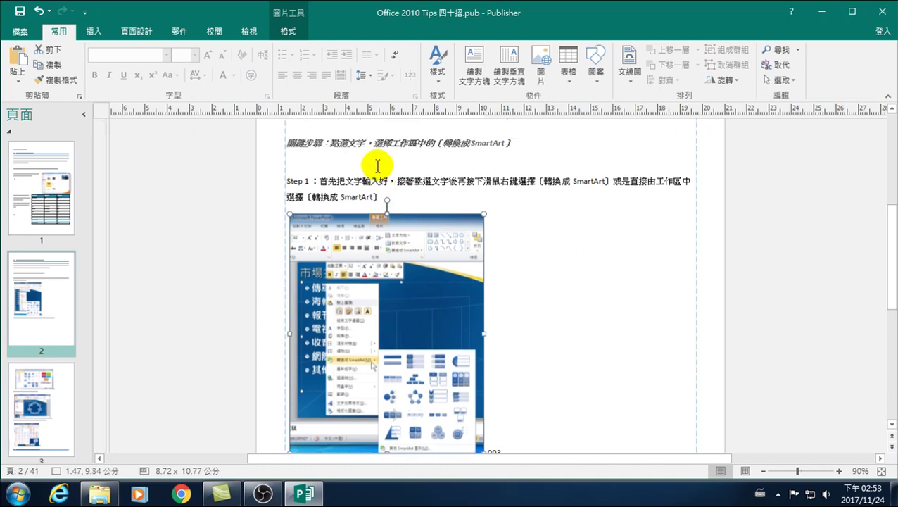
scroll(345, 192, "up", 3)
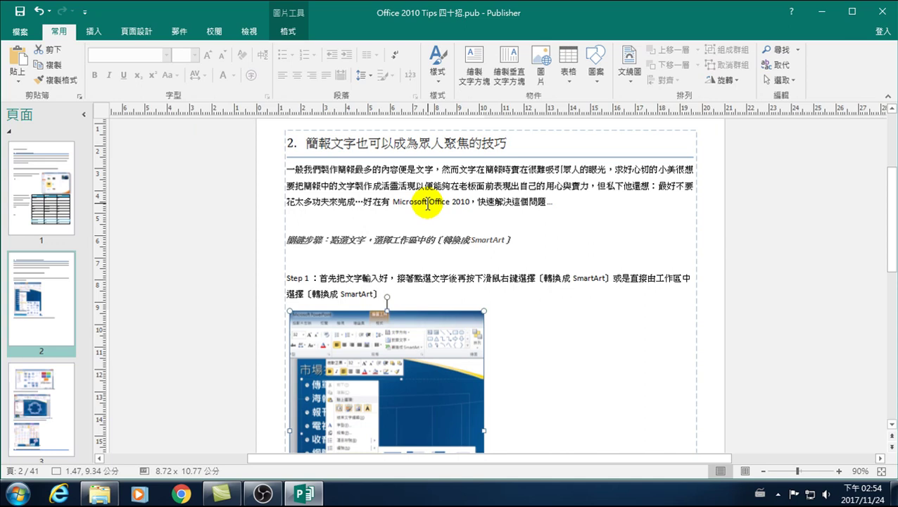
scroll(384, 289, "down", 3)
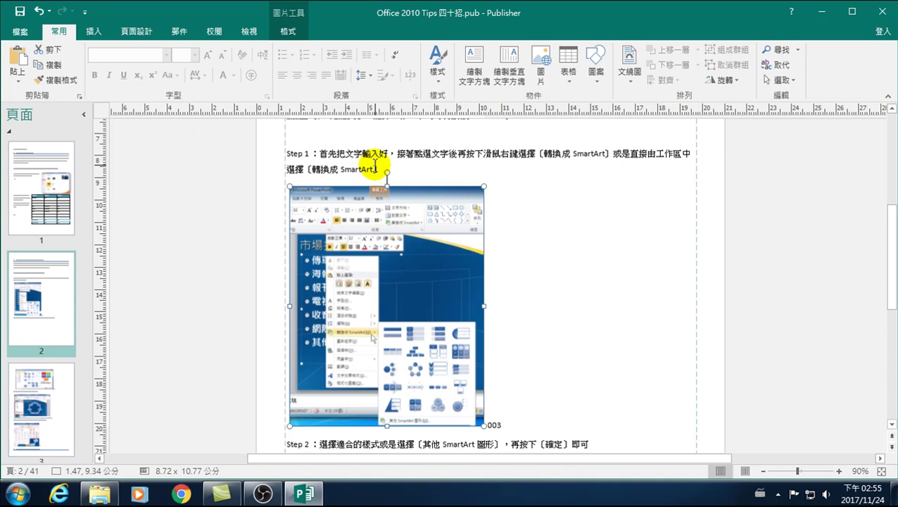
scroll(375, 165, "up", 3)
left_click(53, 182)
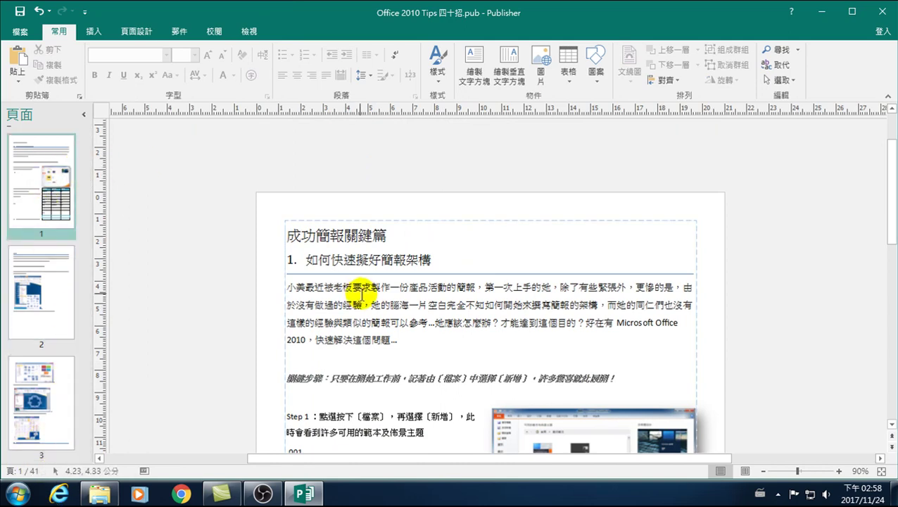
scroll(364, 297, "down", 2)
scroll(485, 297, "down", 5)
scroll(465, 297, "down", 2)
scroll(449, 298, "down", 2)
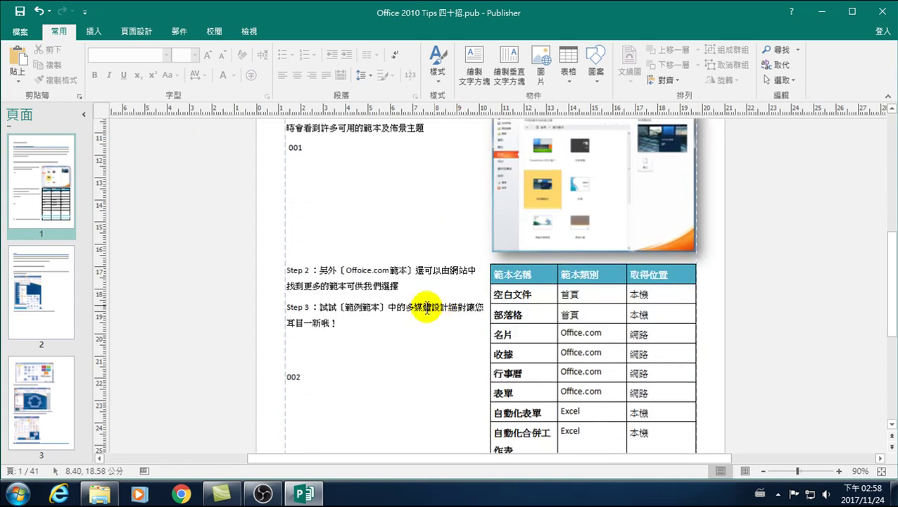
scroll(345, 280, "up", 2)
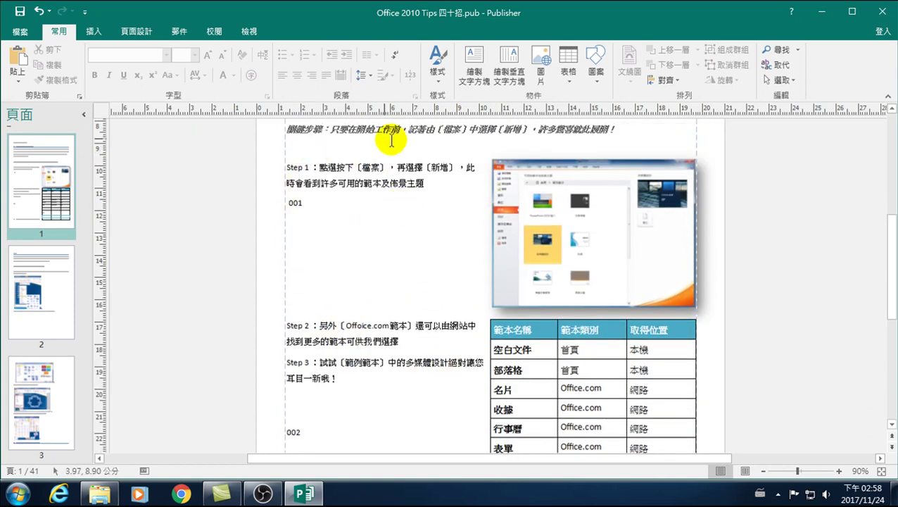
left_click(529, 225)
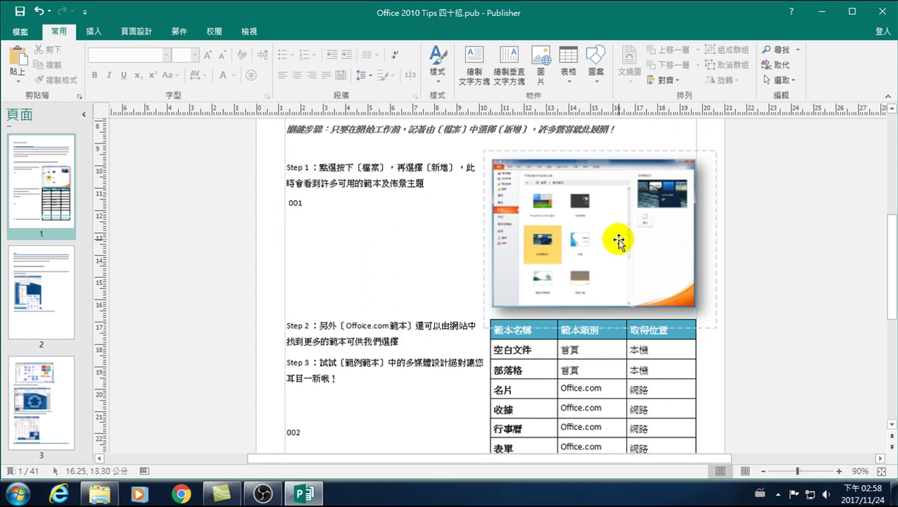
left_click(52, 291)
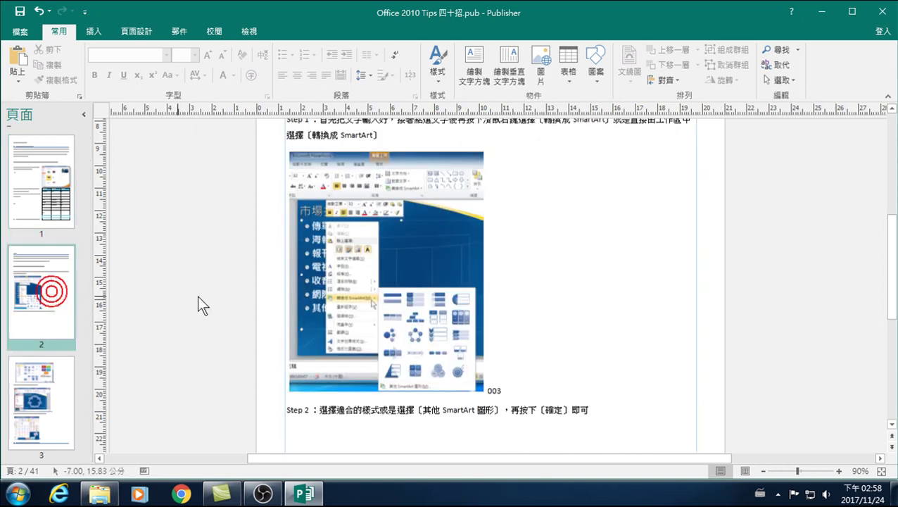
scroll(384, 234, "up", 1)
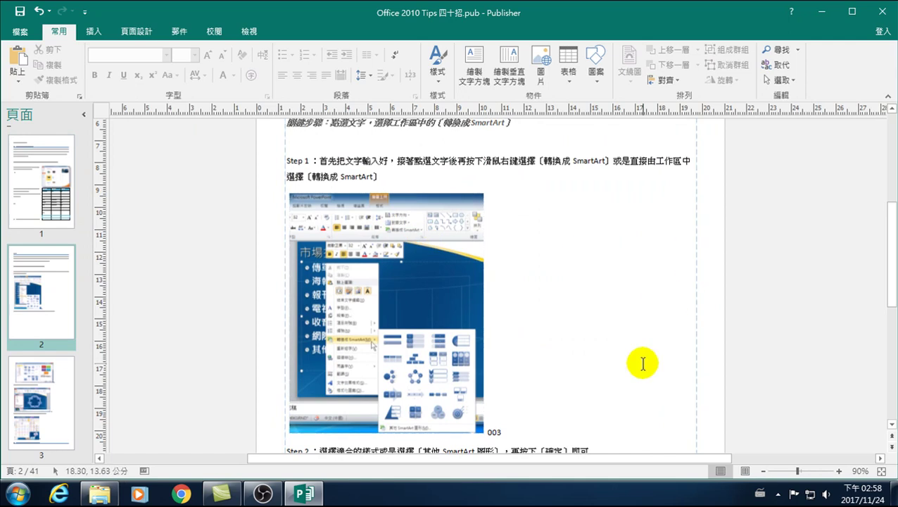
scroll(588, 323, "down", 2)
scroll(567, 320, "down", 3)
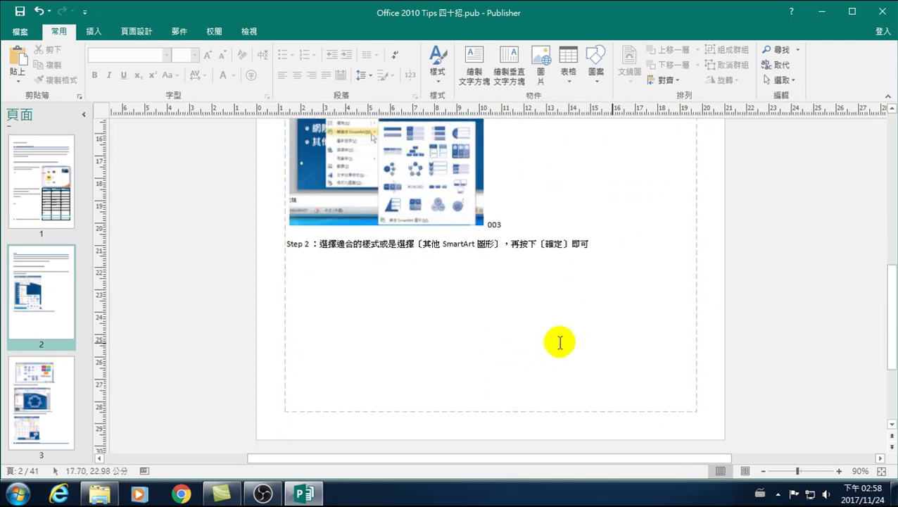
scroll(395, 295, "down", 4)
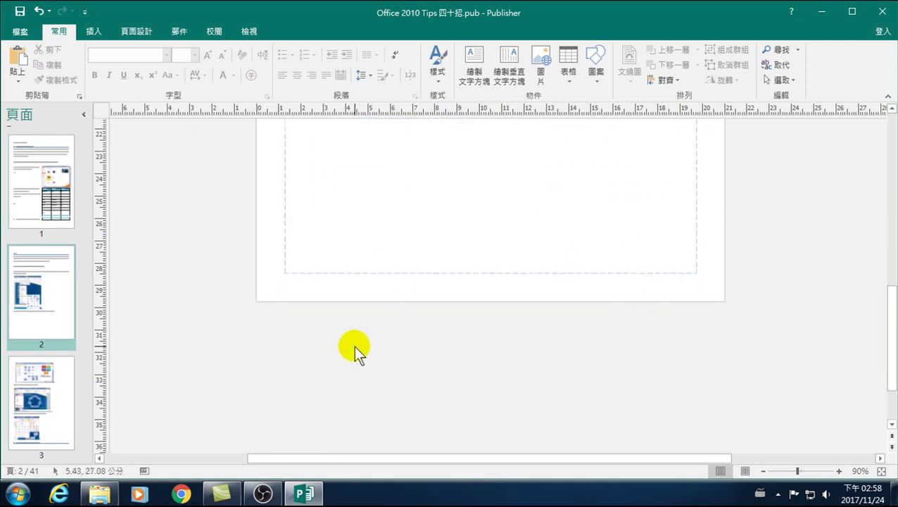
left_click(637, 233)
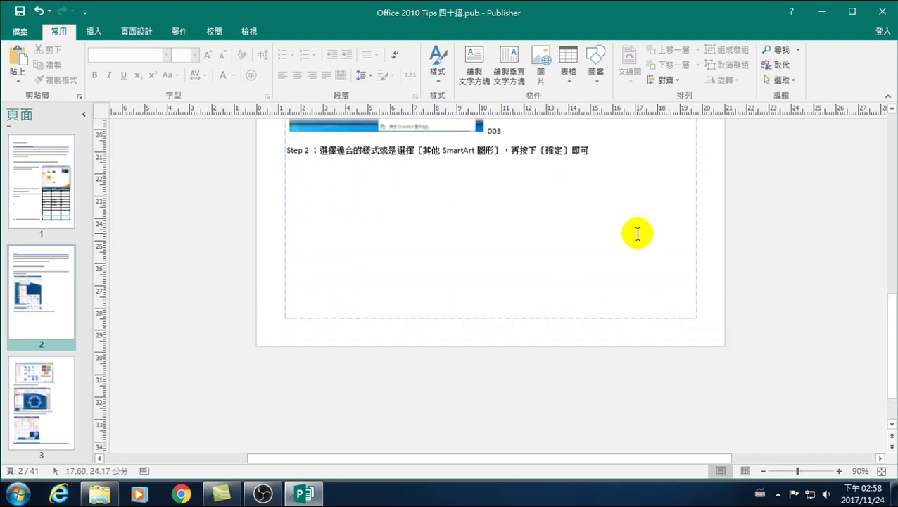
left_click(701, 237)
scroll(481, 321, "down", 1)
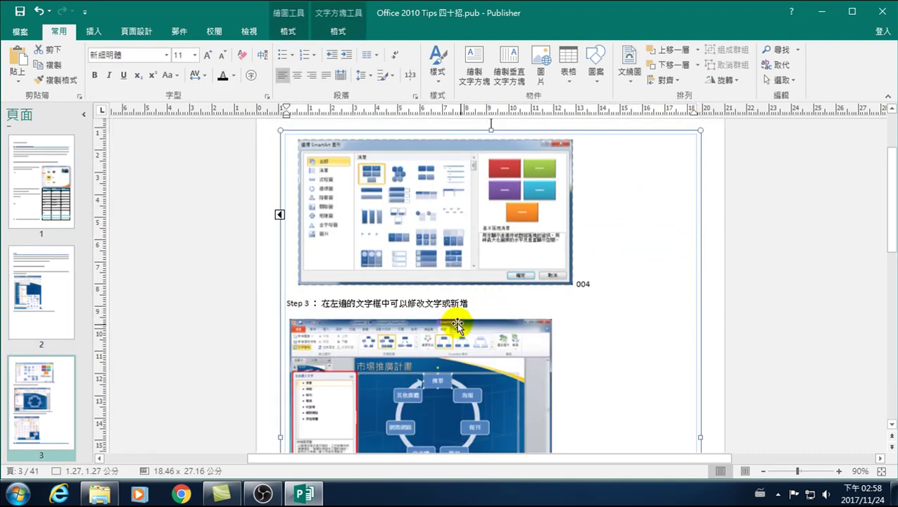
scroll(558, 264, "down", 2)
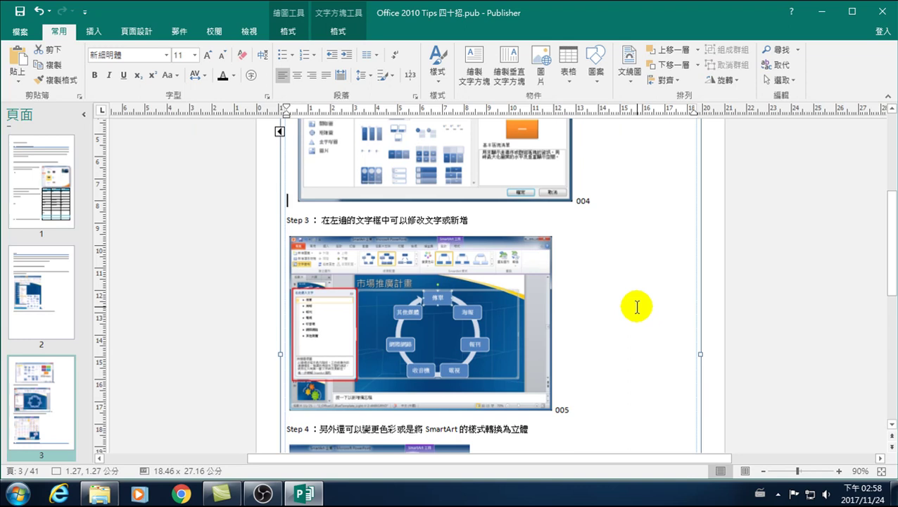
Step: Set page 1's body text box to 兩欄 (Two Columns)
left_click(20, 167)
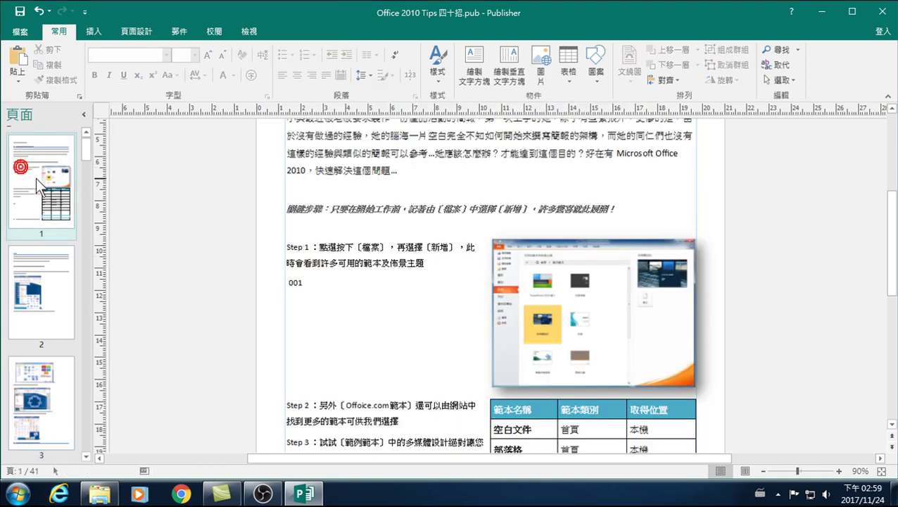
left_click(386, 152)
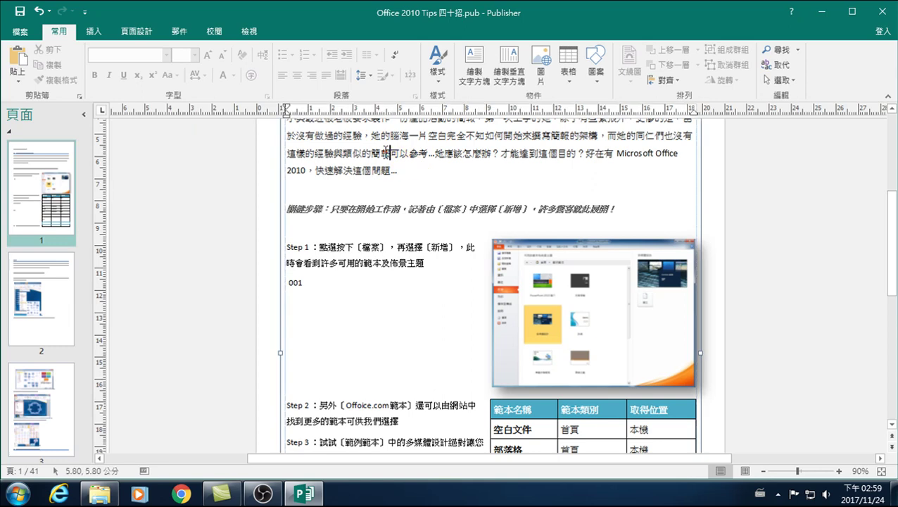
scroll(380, 187, "up", 2)
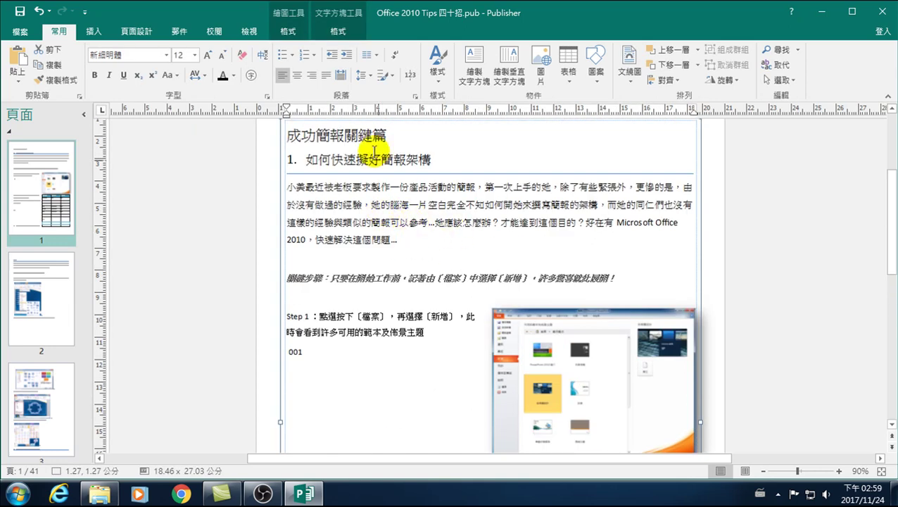
left_click(370, 55)
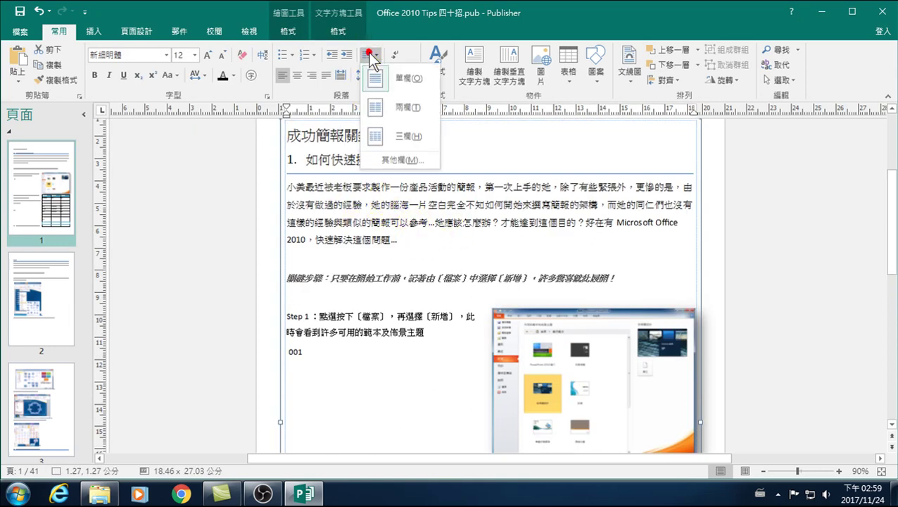
left_click(394, 104)
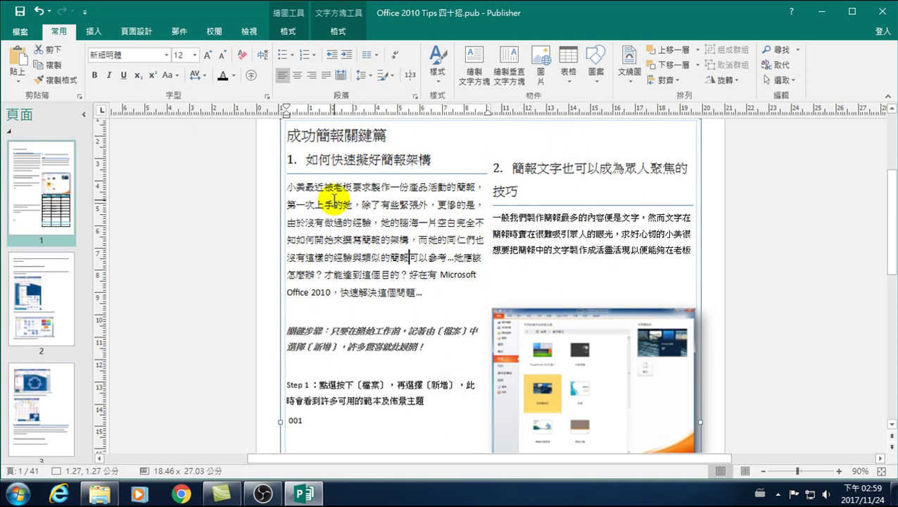
scroll(343, 331, "down", 1)
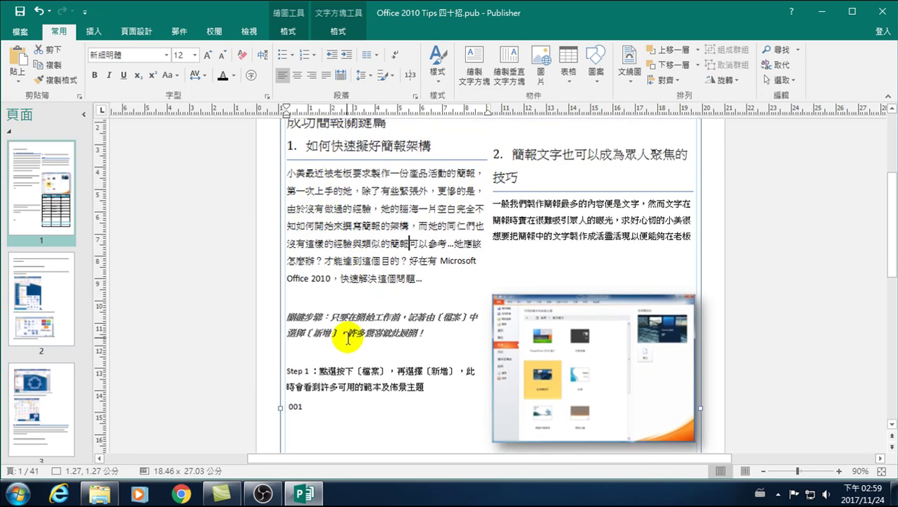
scroll(352, 297, "down", 7)
scroll(437, 295, "up", 2)
scroll(478, 282, "up", 6)
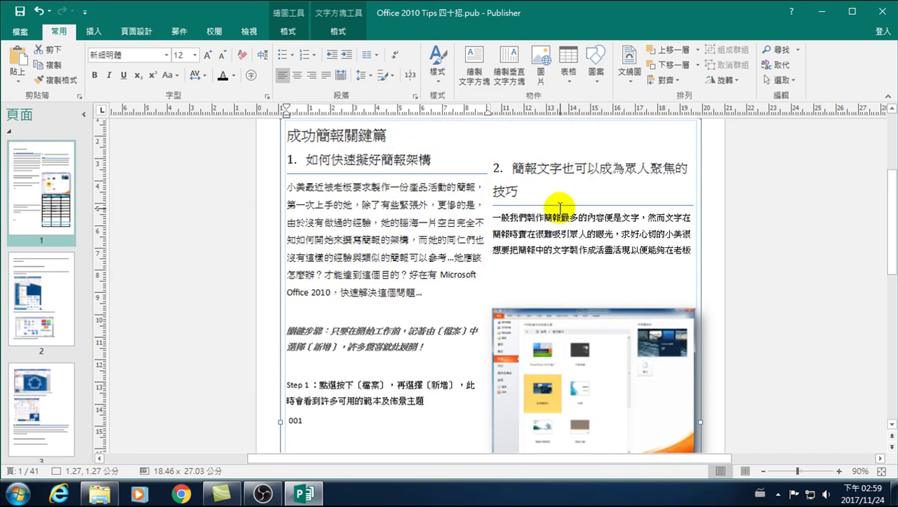
scroll(374, 353, "down", 3)
Step: Move the template screenshot into the left column under Step 1 and shrink it to fit
mouse_move(525, 255)
left_mouse_down()
mouse_move(337, 355)
mouse_move(345, 337)
left_mouse_up()
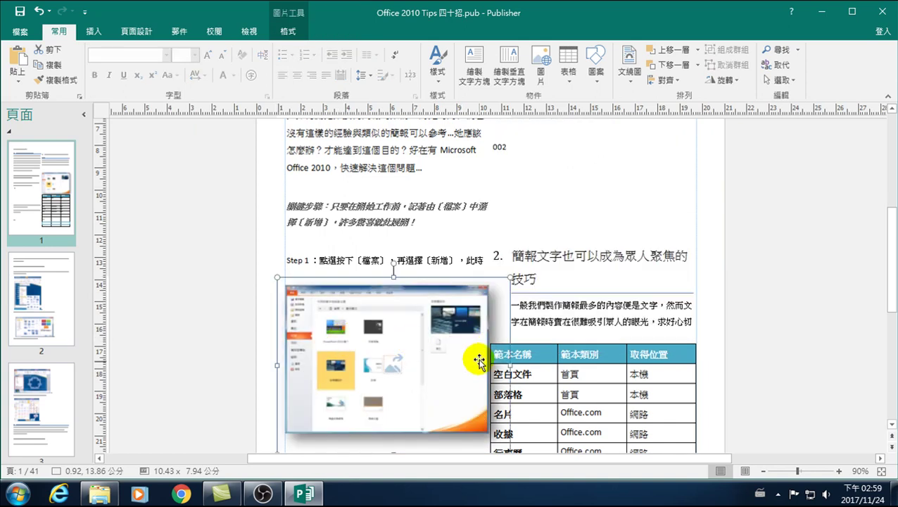
scroll(495, 386, "down", 2)
scroll(496, 386, "down", 2)
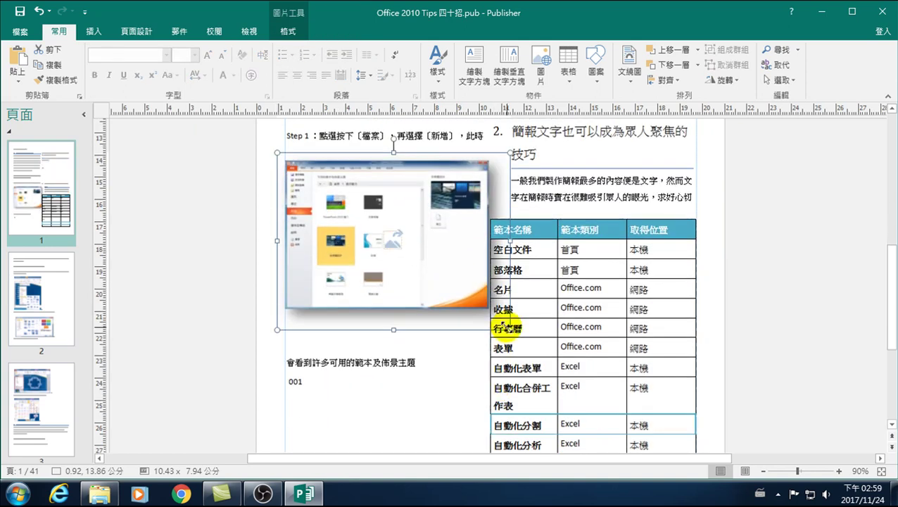
left_click_drag(507, 325, 458, 301)
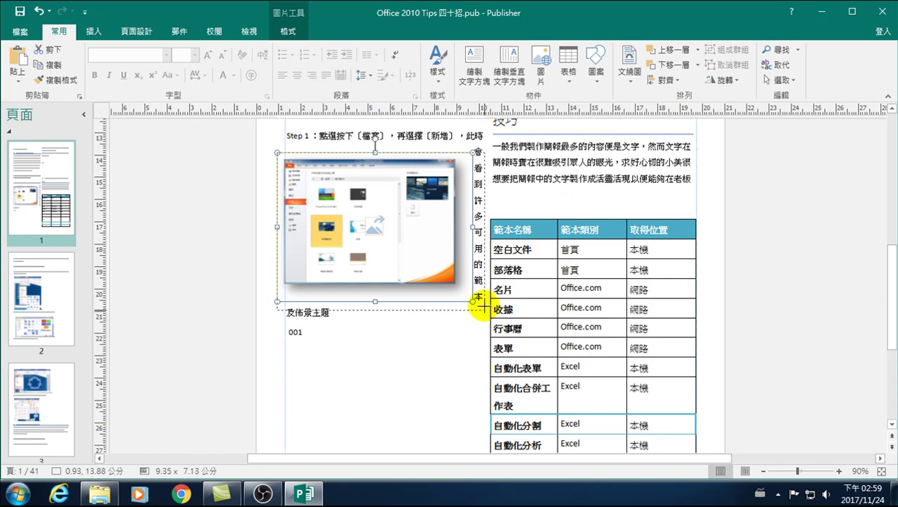
left_click_drag(473, 302, 479, 302)
Step: Check the template table's position beside the picture, then go to page 2
scroll(476, 285, "up", 1)
scroll(479, 292, "down", 2)
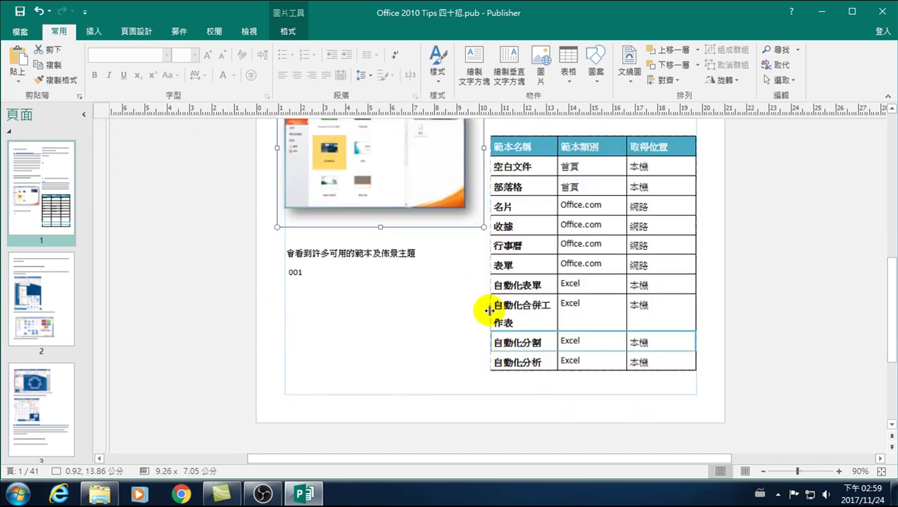
scroll(380, 344, "up", 1)
left_click(572, 256)
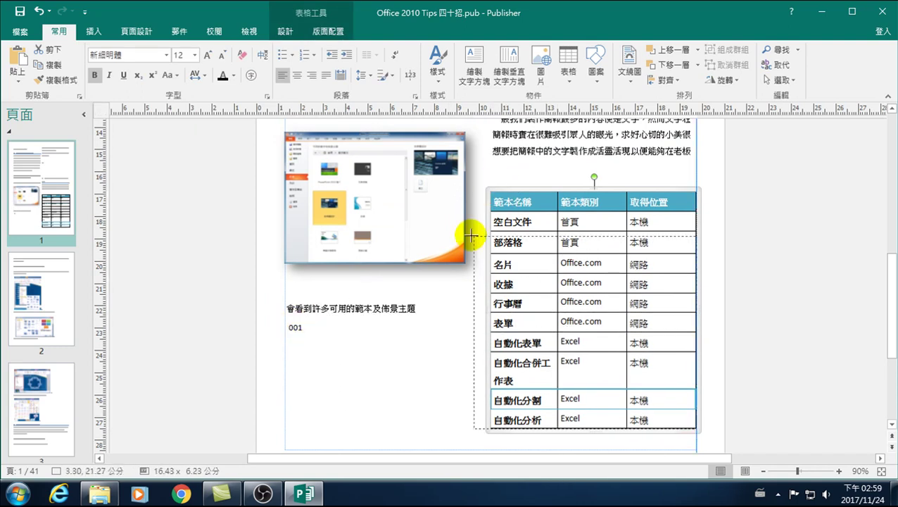
left_click_drag(489, 188, 485, 183)
scroll(521, 314, "down", 2)
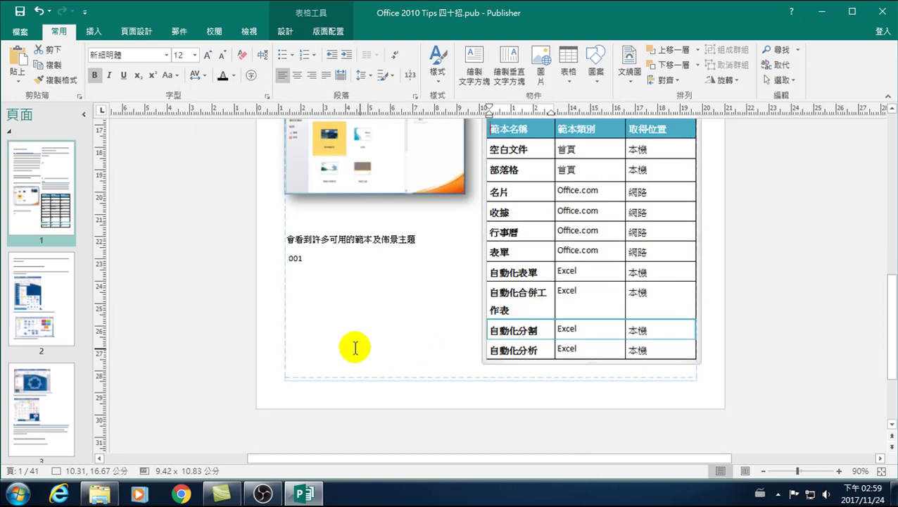
left_click(57, 266)
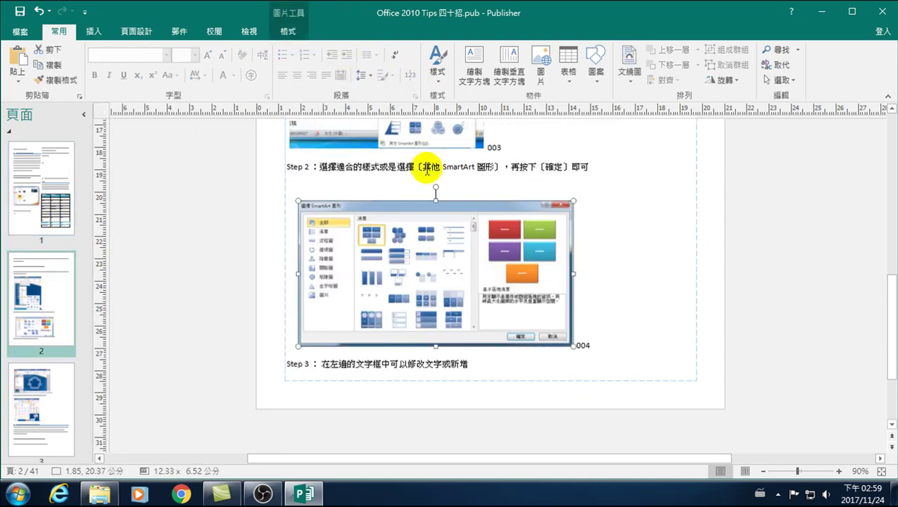
Step: Set page 2's SmartArt steps text to 兩欄 (Two Columns), then move to page 3
left_click(423, 167)
left_click(367, 55)
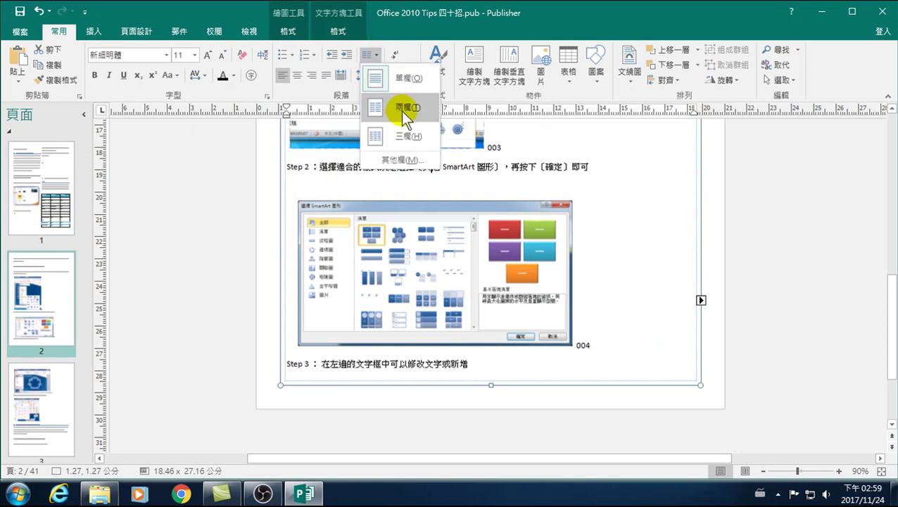
left_click(405, 108)
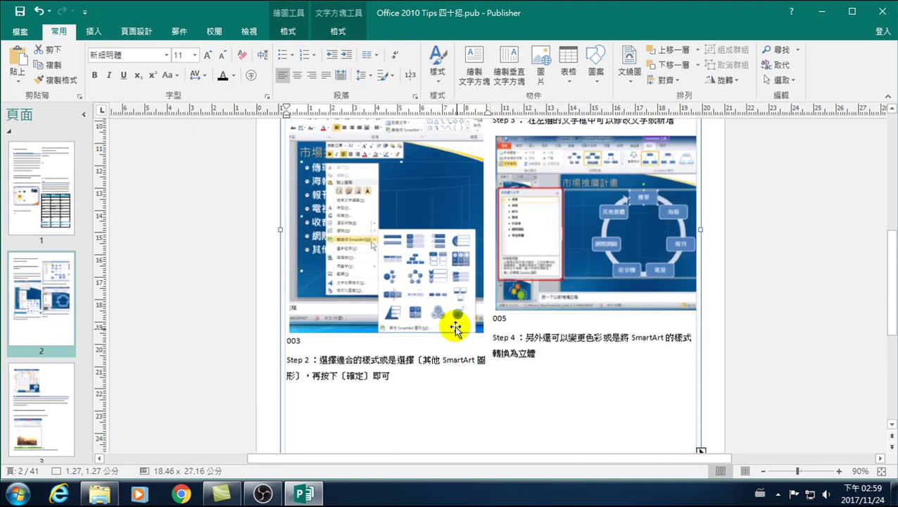
scroll(471, 333, "up", 2)
scroll(31, 368, "down", 3)
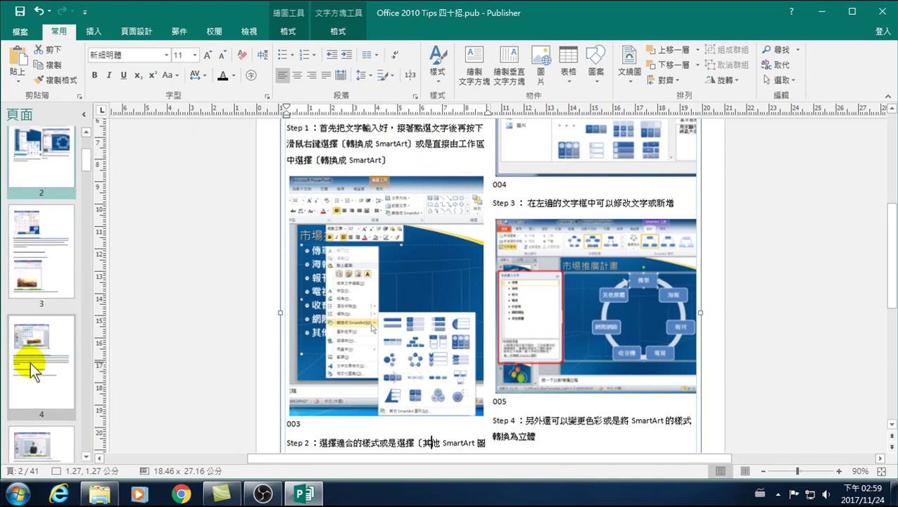
left_click(41, 241)
left_click(432, 238)
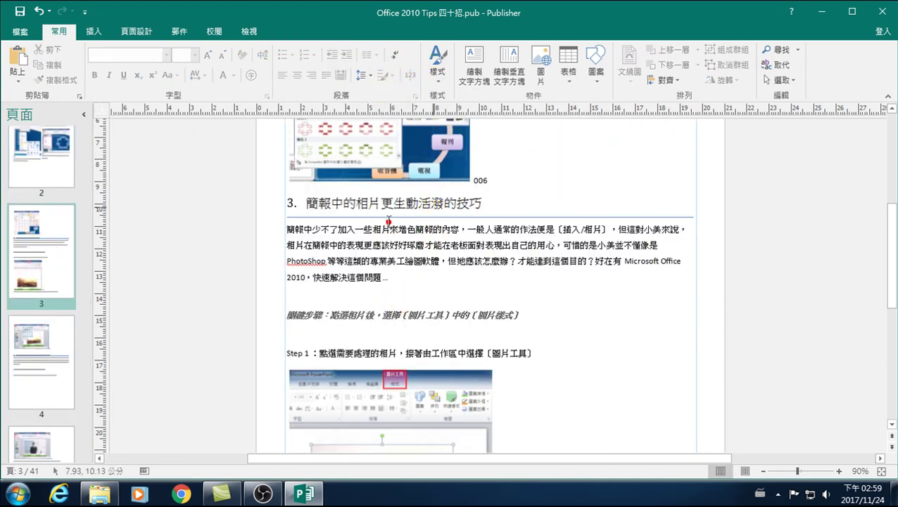
Step: Undo the last change and set page 3's photo-tips text to 兩欄 (Two Columns)
scroll(399, 237, "down", 10)
left_click(39, 12)
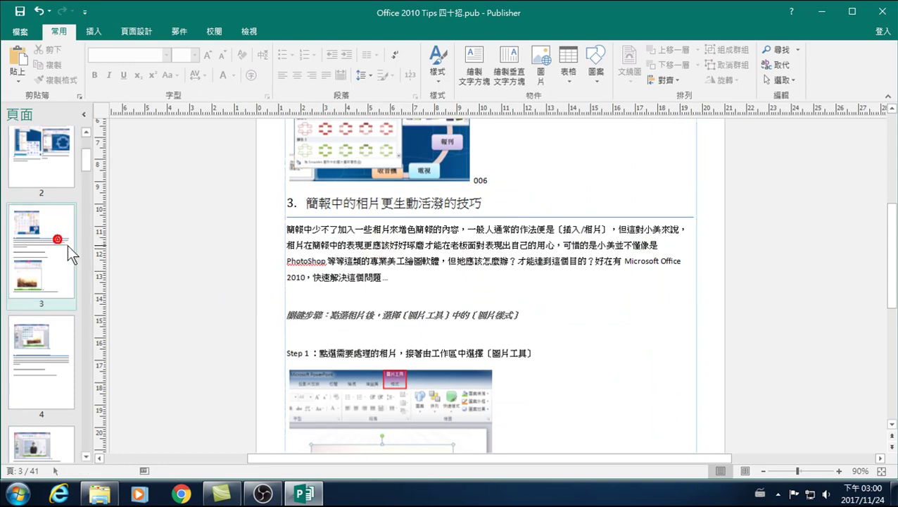
left_click(353, 229)
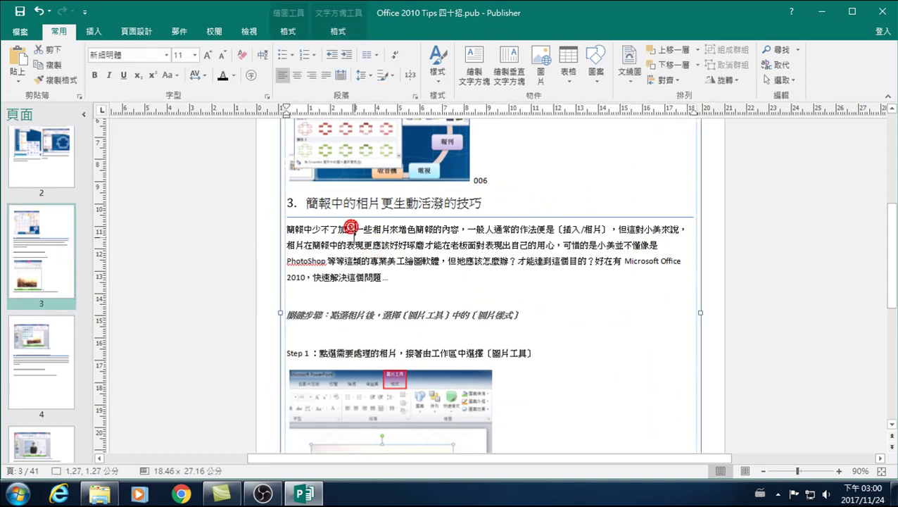
left_click(371, 56)
left_click(402, 105)
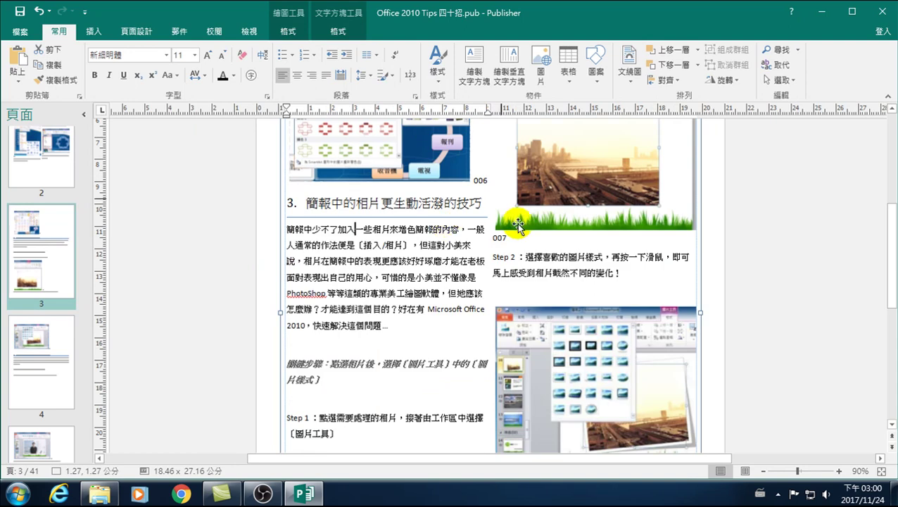
left_click(40, 338)
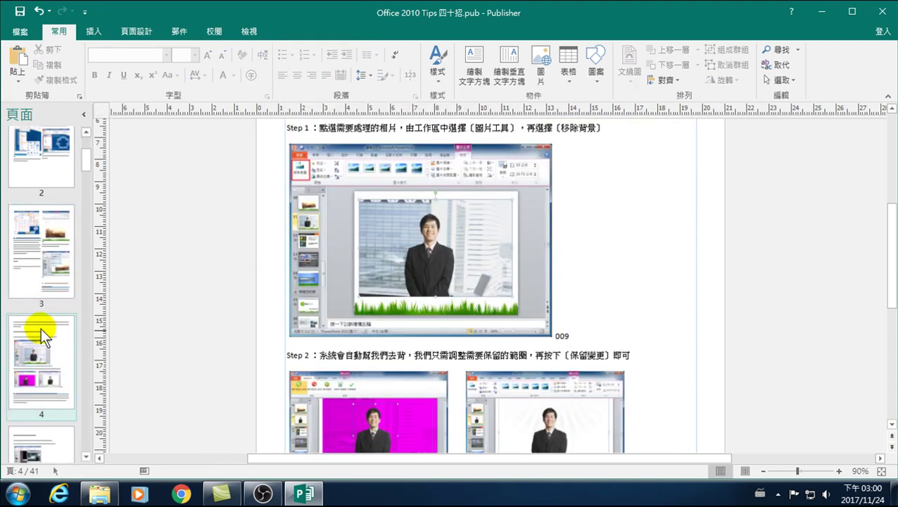
Step: Reflow the page 4 text box into Two Columns, then select the screenshot above caption 009
left_click(512, 350)
left_click(369, 56)
left_click(400, 107)
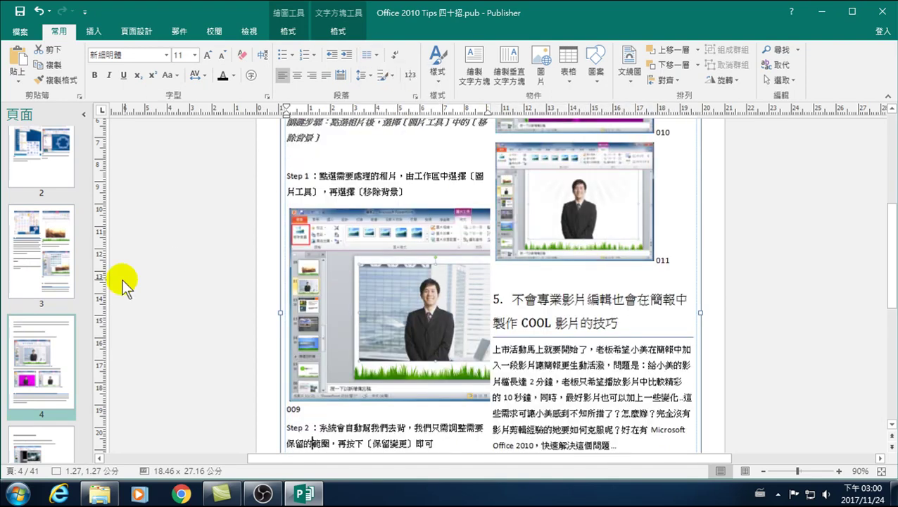
scroll(31, 271, "down", 1)
scroll(56, 317, "down", 1)
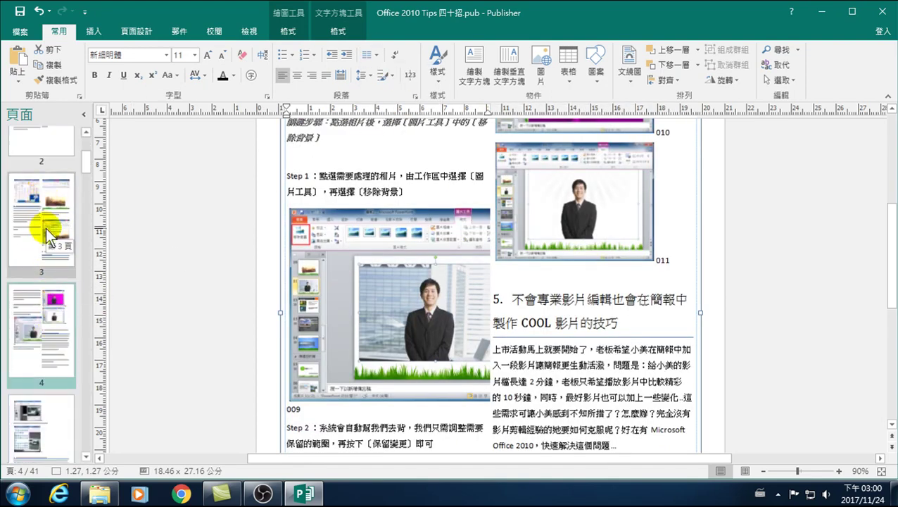
left_click(65, 329)
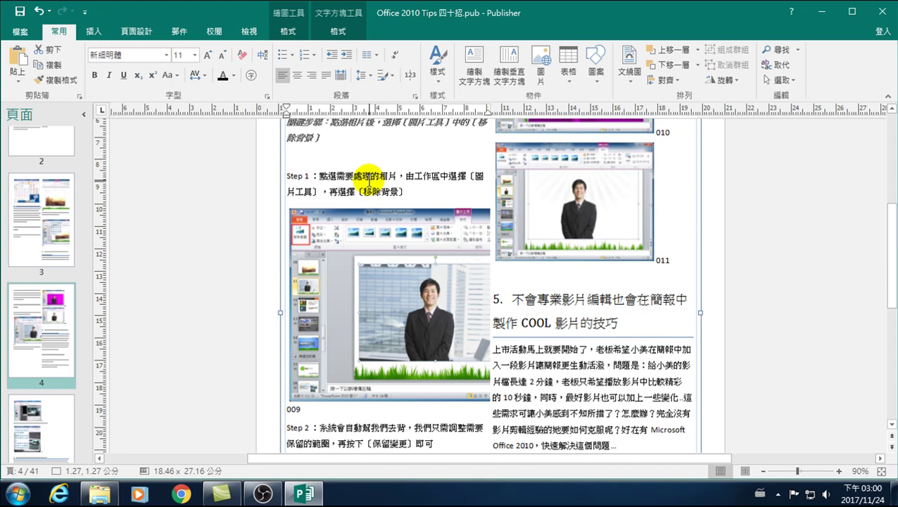
left_click(431, 294)
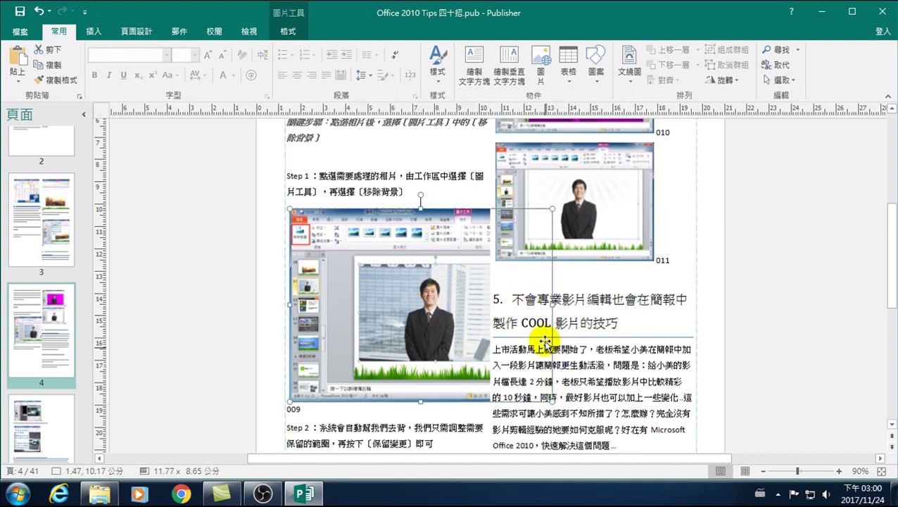
Step: Shrink screenshot 009 proportionally to about 8.97 × 6.59 cm so it fits the left column
mouse_move(552, 307)
left_mouse_down()
mouse_move(482, 315)
mouse_move(491, 312)
left_mouse_up()
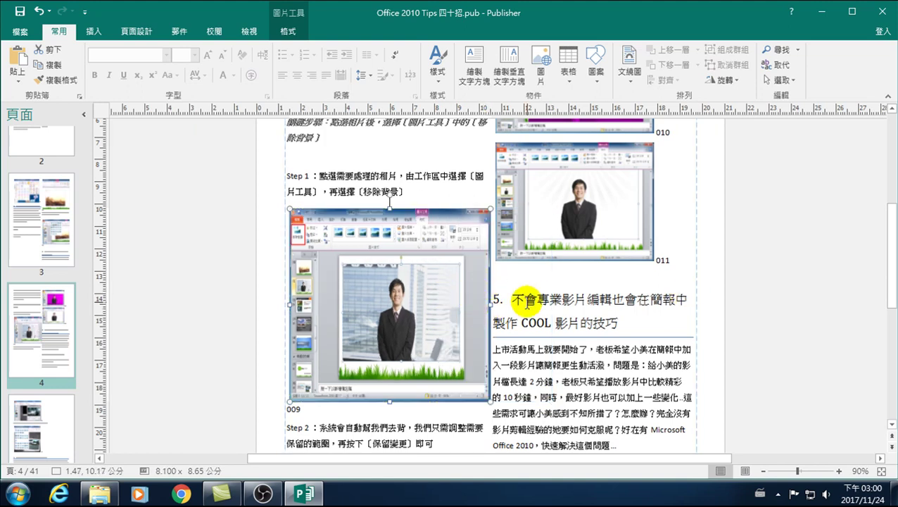
key("ctrl+z")
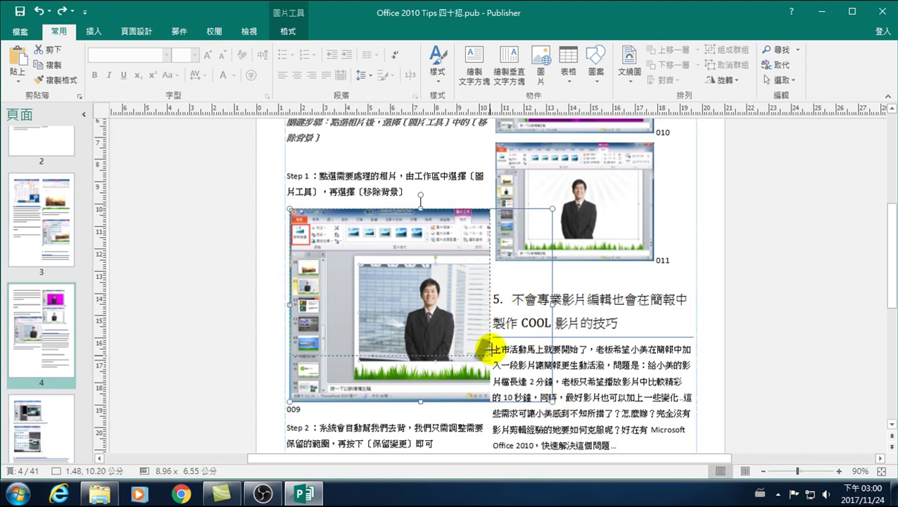
left_click_drag(553, 404, 487, 352)
scroll(471, 362, "down", 3)
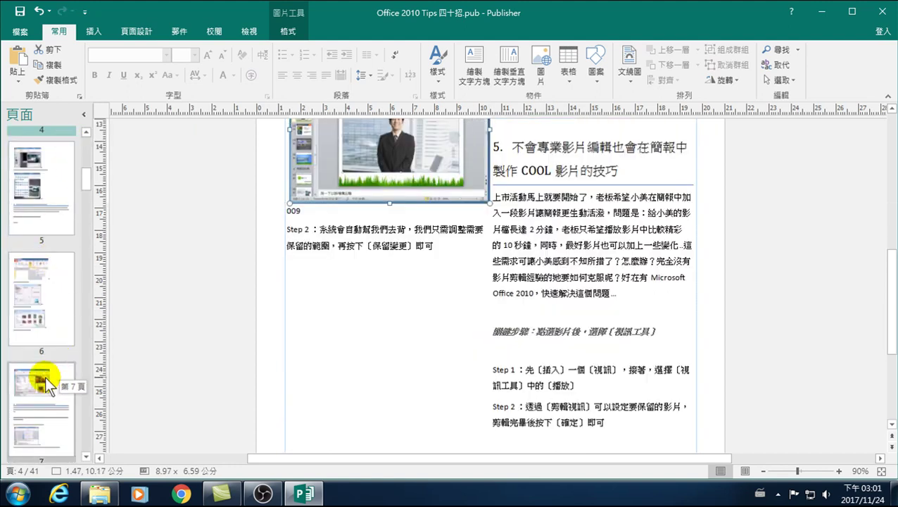
Step: Scroll through the publication back to page 1 and its two-column layout
scroll(45, 253, "down", 5)
scroll(48, 274, "down", 2)
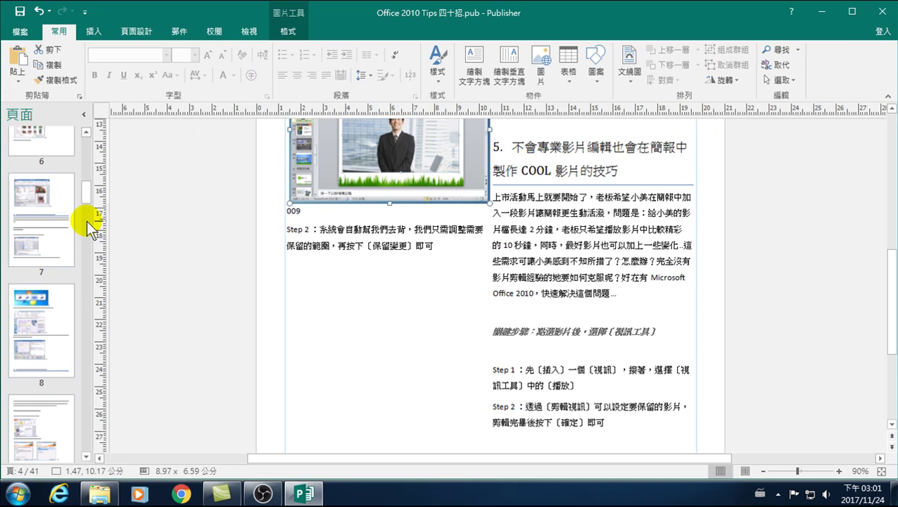
scroll(42, 226, "up", 10)
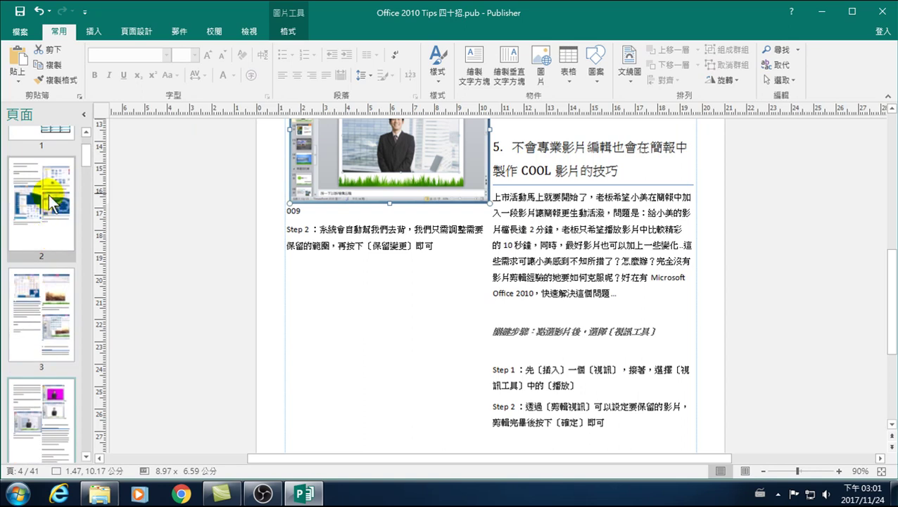
scroll(42, 254, "down", 2)
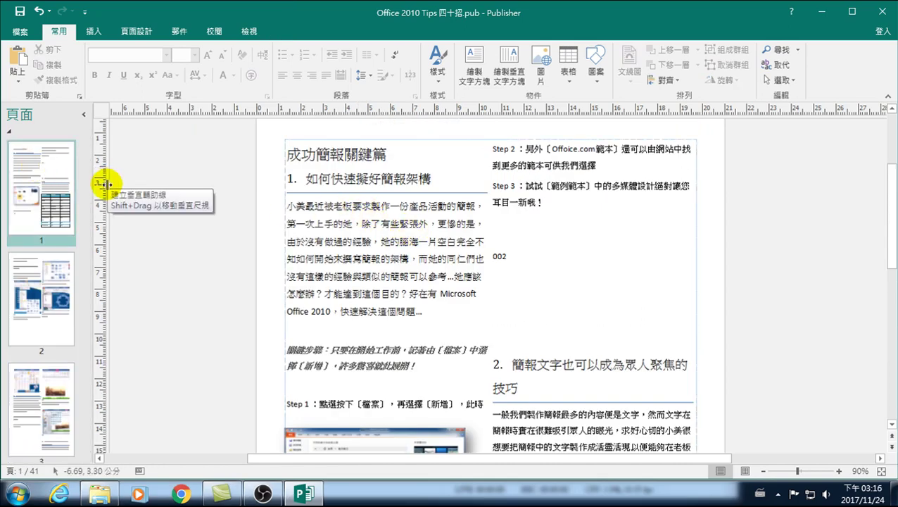
Step: Bring the Publisher publication window back to the front
left_click(262, 493)
left_click(288, 496)
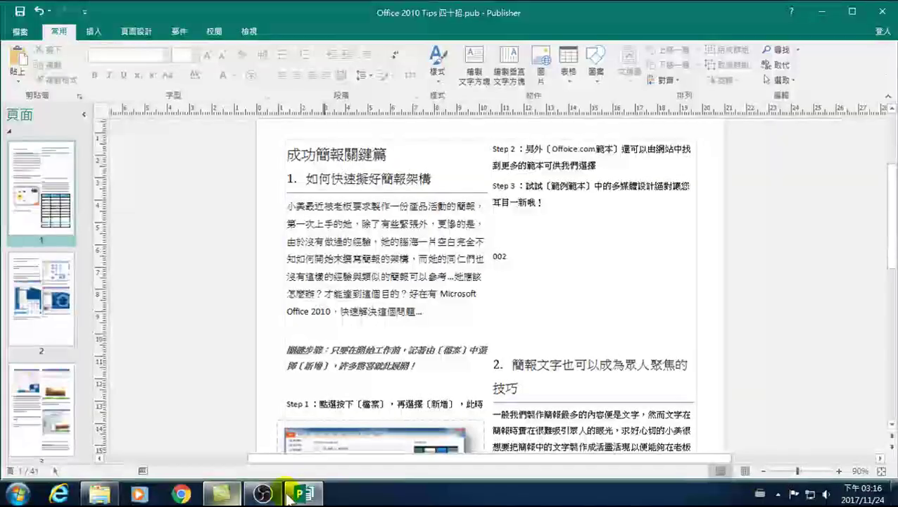
left_click(305, 495)
left_click(305, 495)
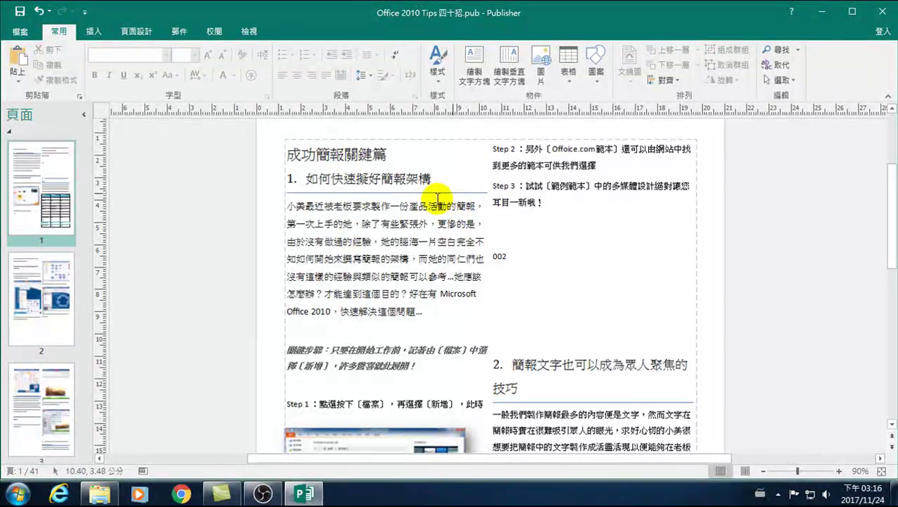
Step: Set the column spacing of page 1's text box to 0.5 cm
left_click(402, 206)
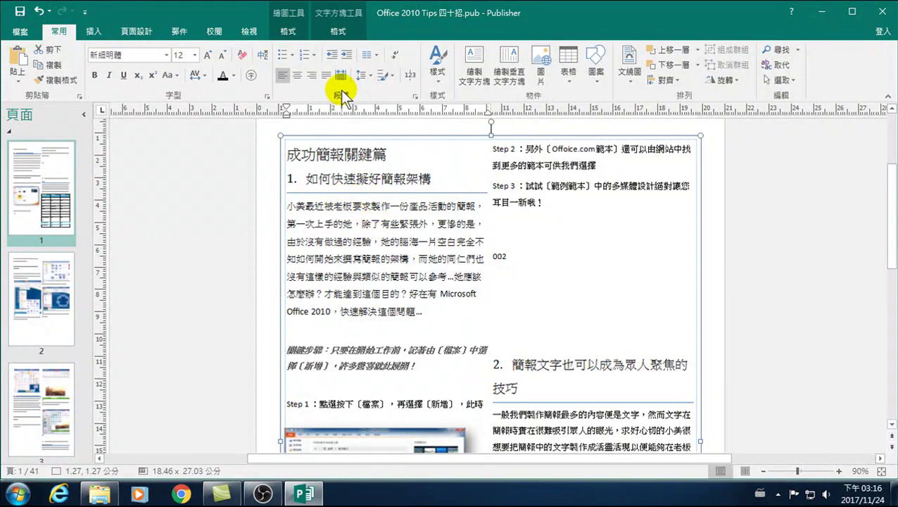
left_click(377, 58)
left_click(390, 159)
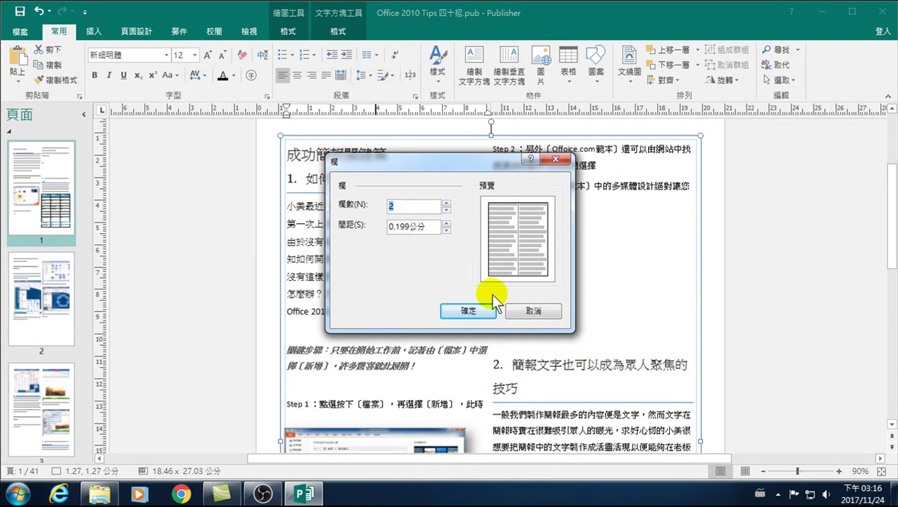
left_click(532, 314)
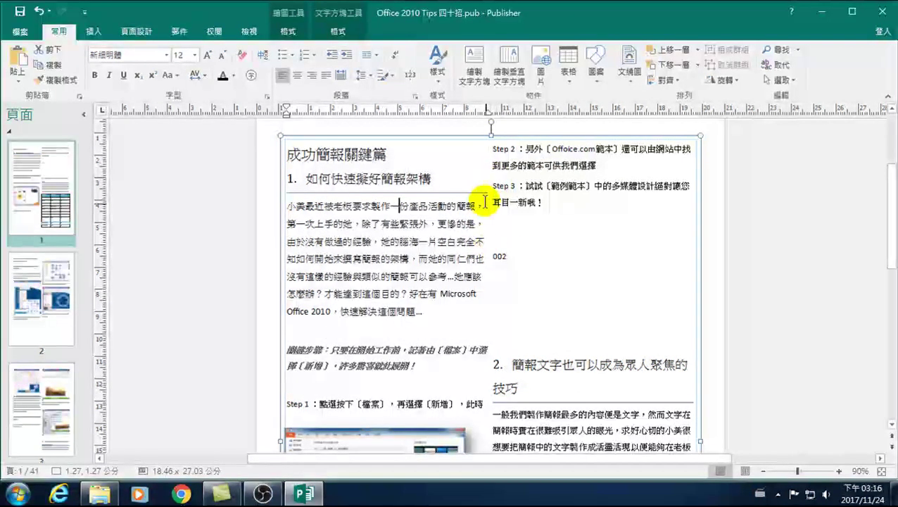
left_click(367, 55)
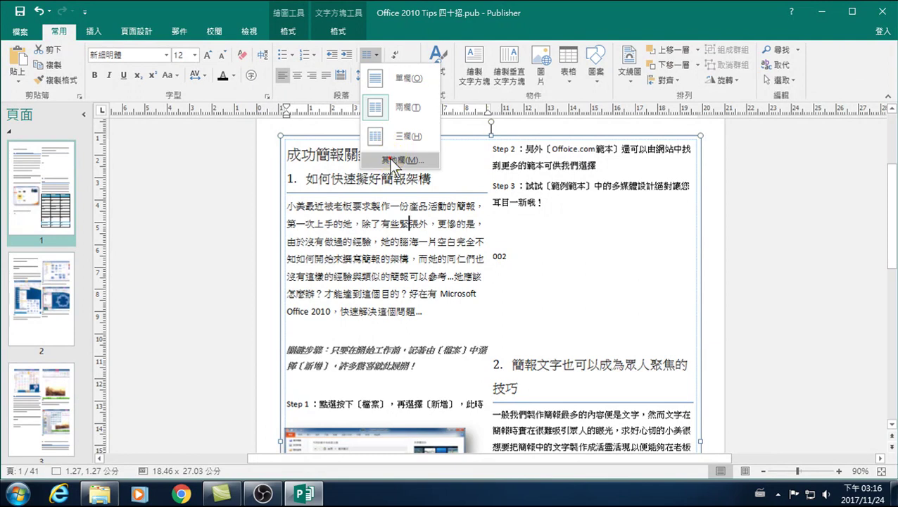
left_click(398, 160)
left_click(446, 222)
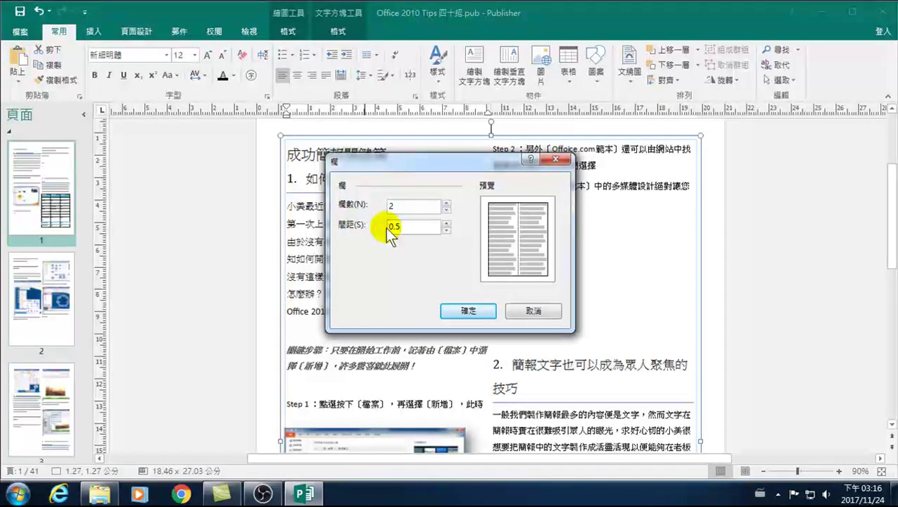
left_click(471, 311)
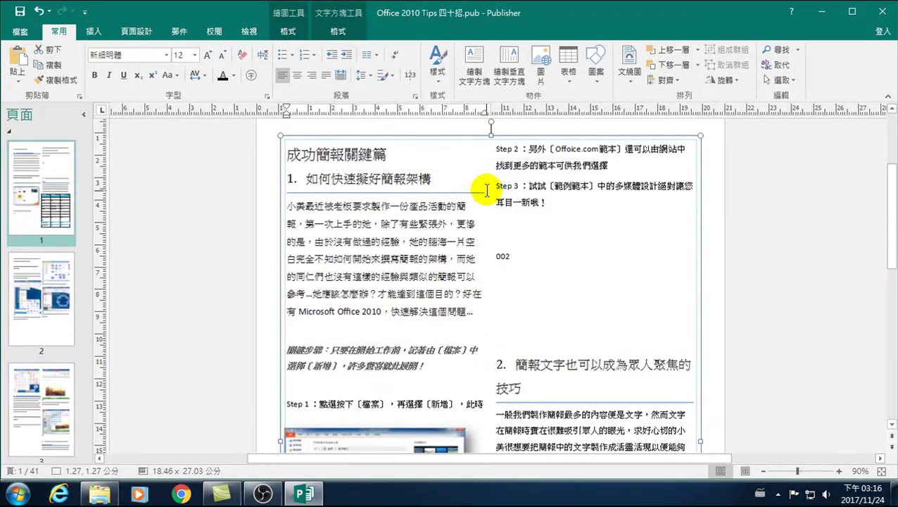
Step: Move the screenshot below Step 1 up and right to sit inside the left column
scroll(419, 369, "down", 1)
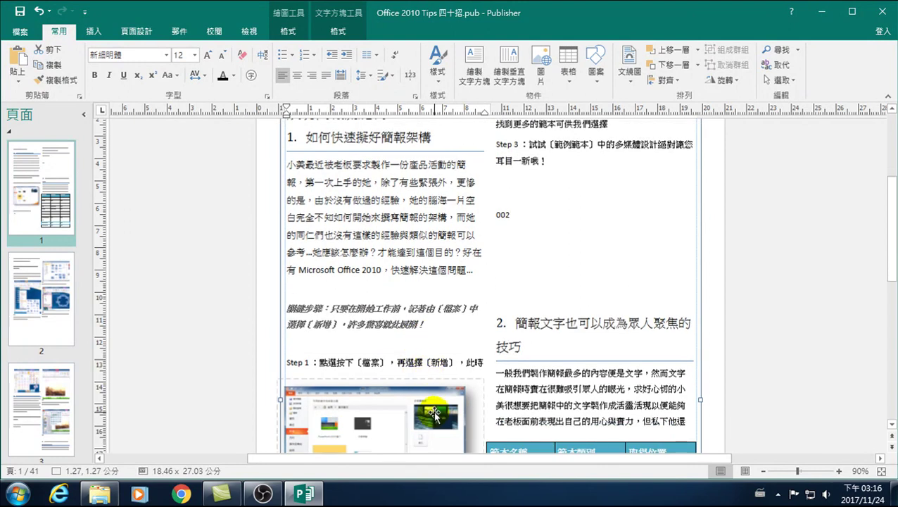
left_click(423, 408)
left_click_drag(449, 410, 469, 361)
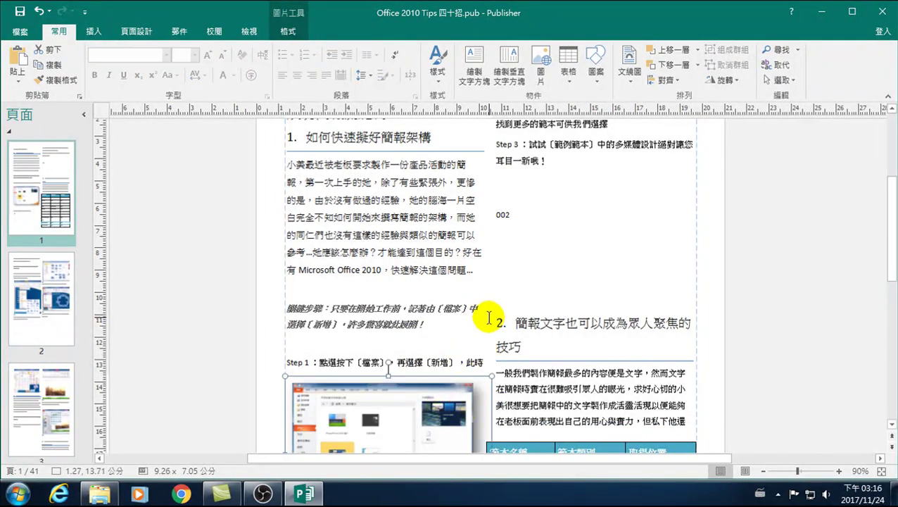
Step: Scroll through page 1 to review the two-column layout with section 2's heading
scroll(489, 200, "up", 1)
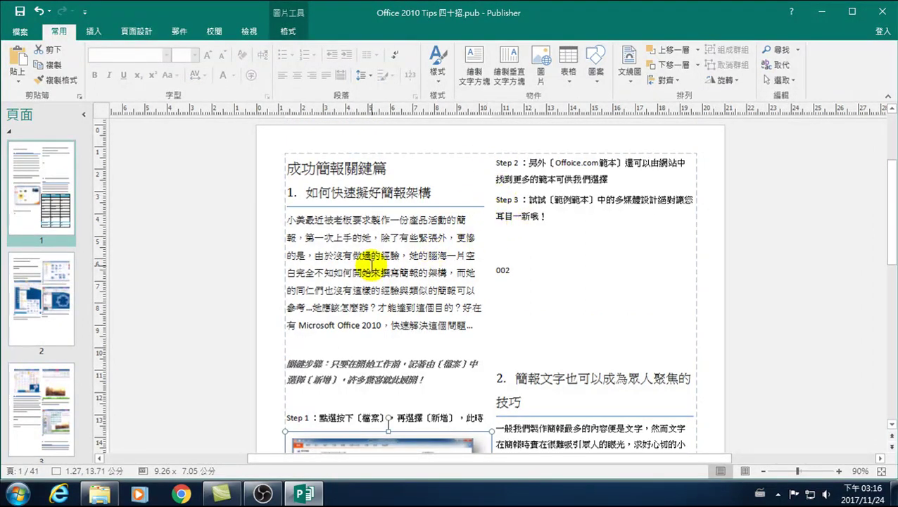
scroll(38, 210, "down", 1)
scroll(38, 263, "down", 1)
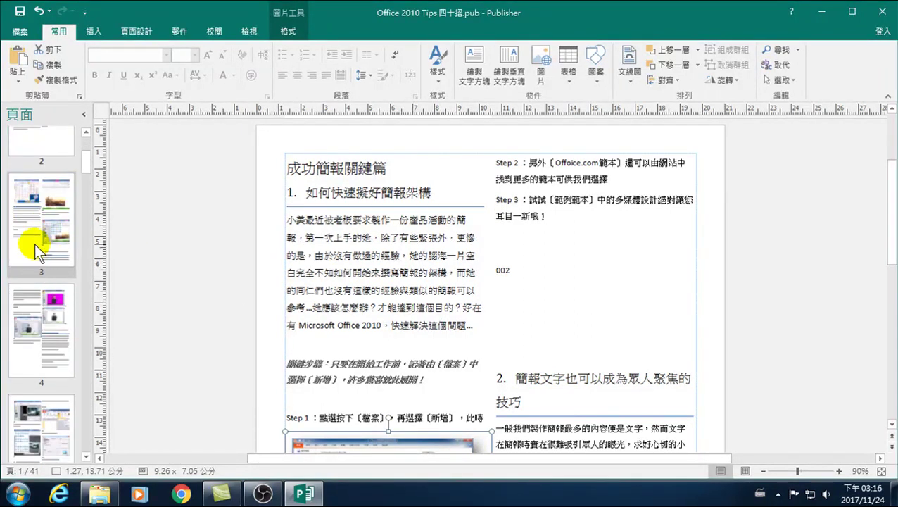
scroll(34, 244, "up", 1)
scroll(38, 226, "up", 1)
scroll(60, 301, "down", 1)
scroll(56, 341, "down", 1)
scroll(56, 340, "down", 1)
scroll(49, 294, "down", 1)
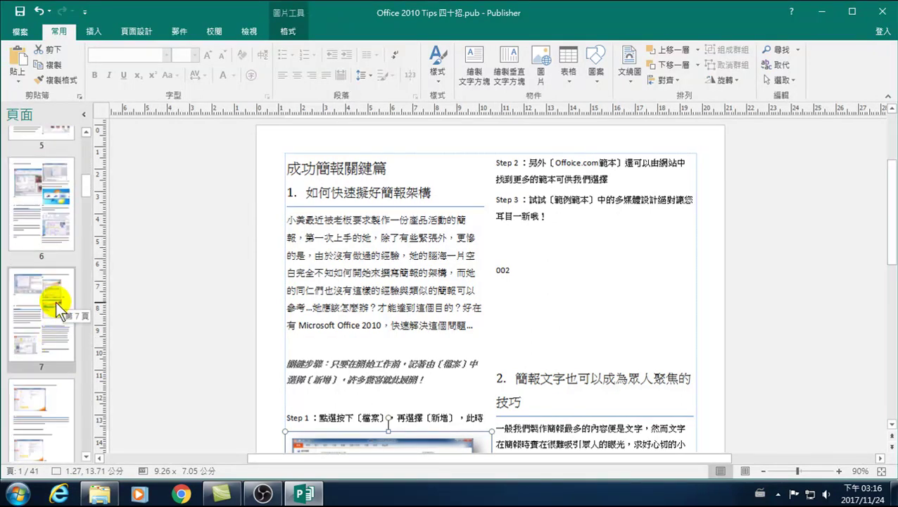
left_click_drag(86, 184, 90, 451)
scroll(29, 324, "up", 2)
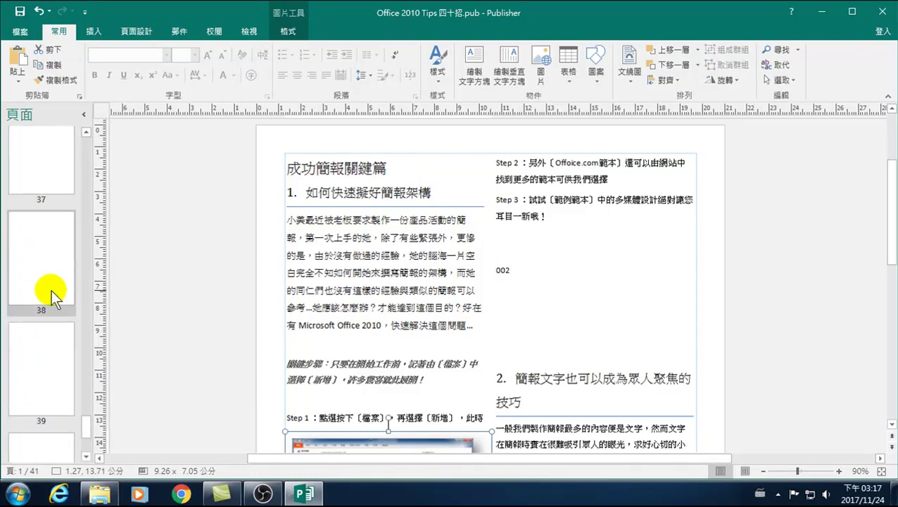
scroll(42, 284, "up", 1)
scroll(44, 266, "up", 1)
scroll(41, 212, "up", 1)
scroll(39, 239, "up", 1)
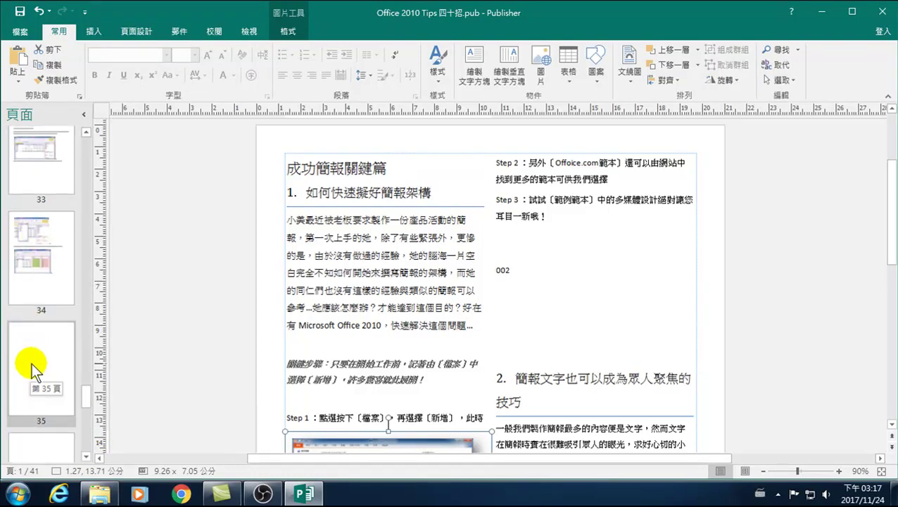